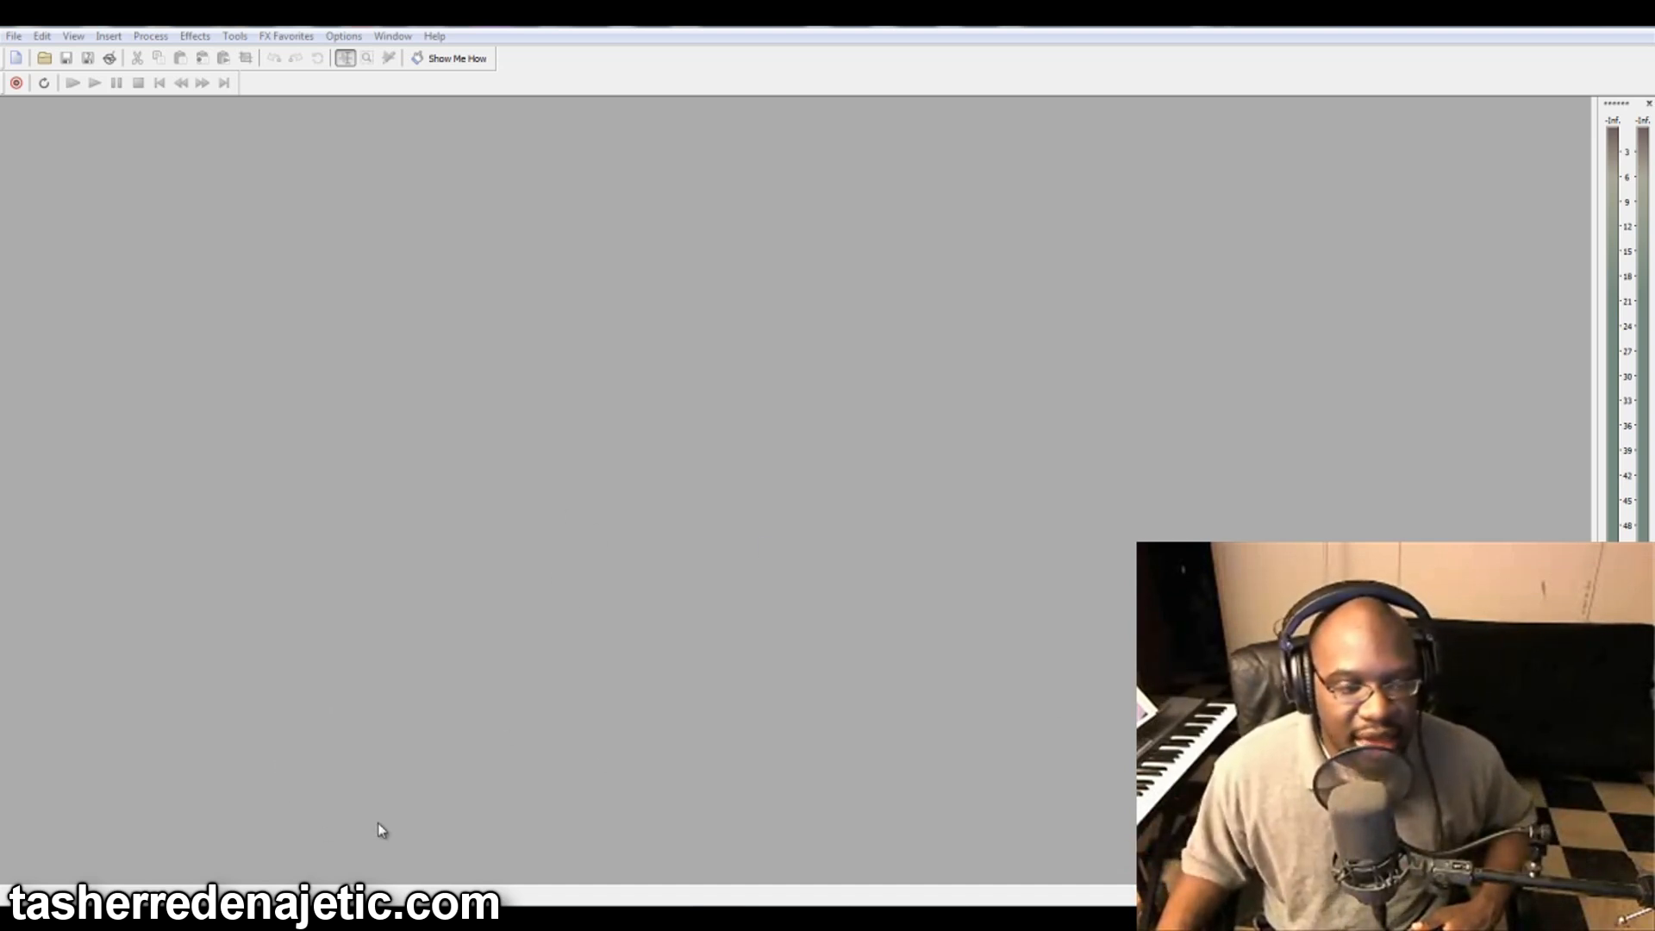
# Step: Open the wave file Its Been A Minute Inst from the More Old Beats folder in the audio editor
pyautogui.moveTo(291, 897)
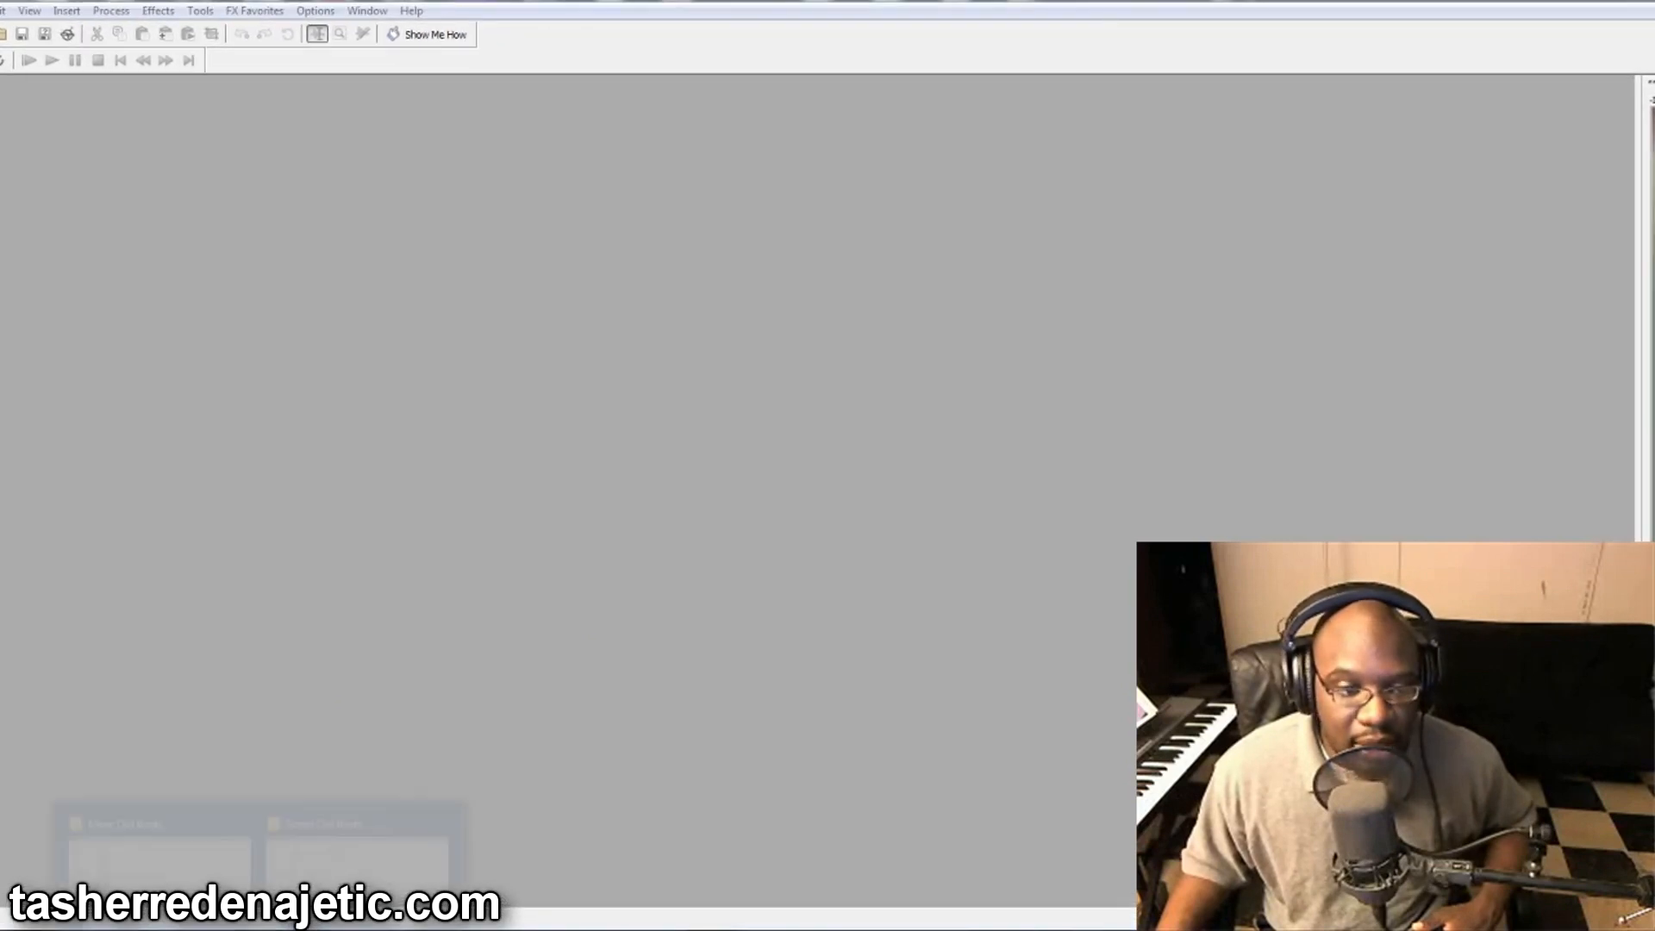
pyautogui.moveTo(253, 853)
pyautogui.click(160, 862)
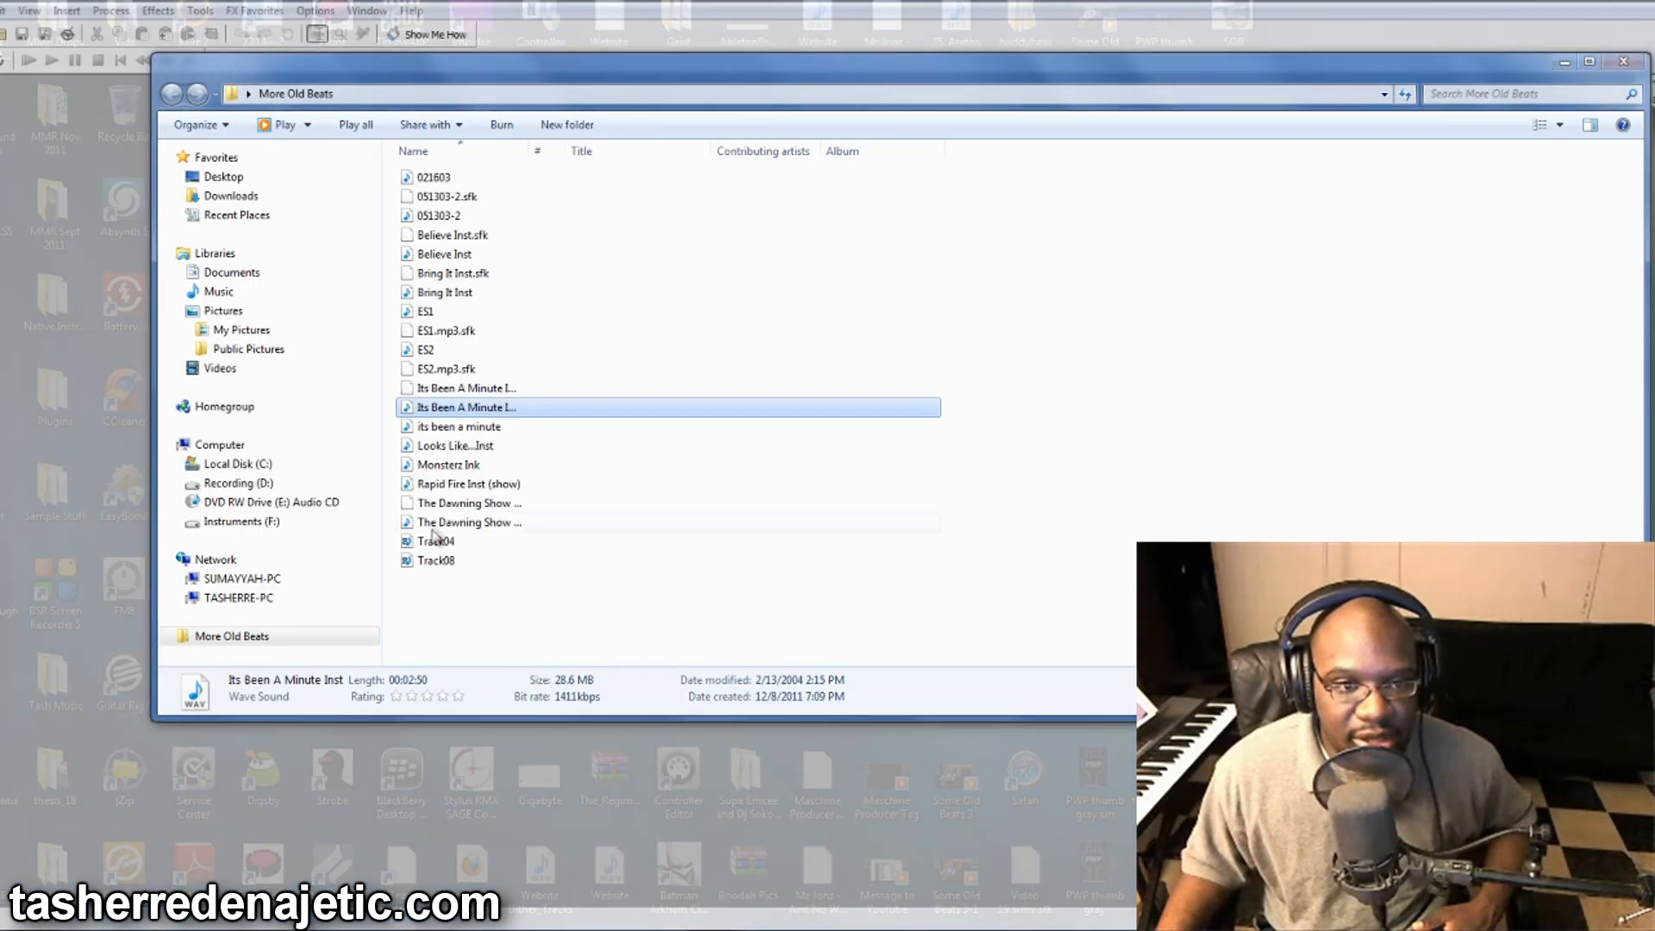
pyautogui.moveTo(492, 412); pyautogui.dragTo(527, 787)
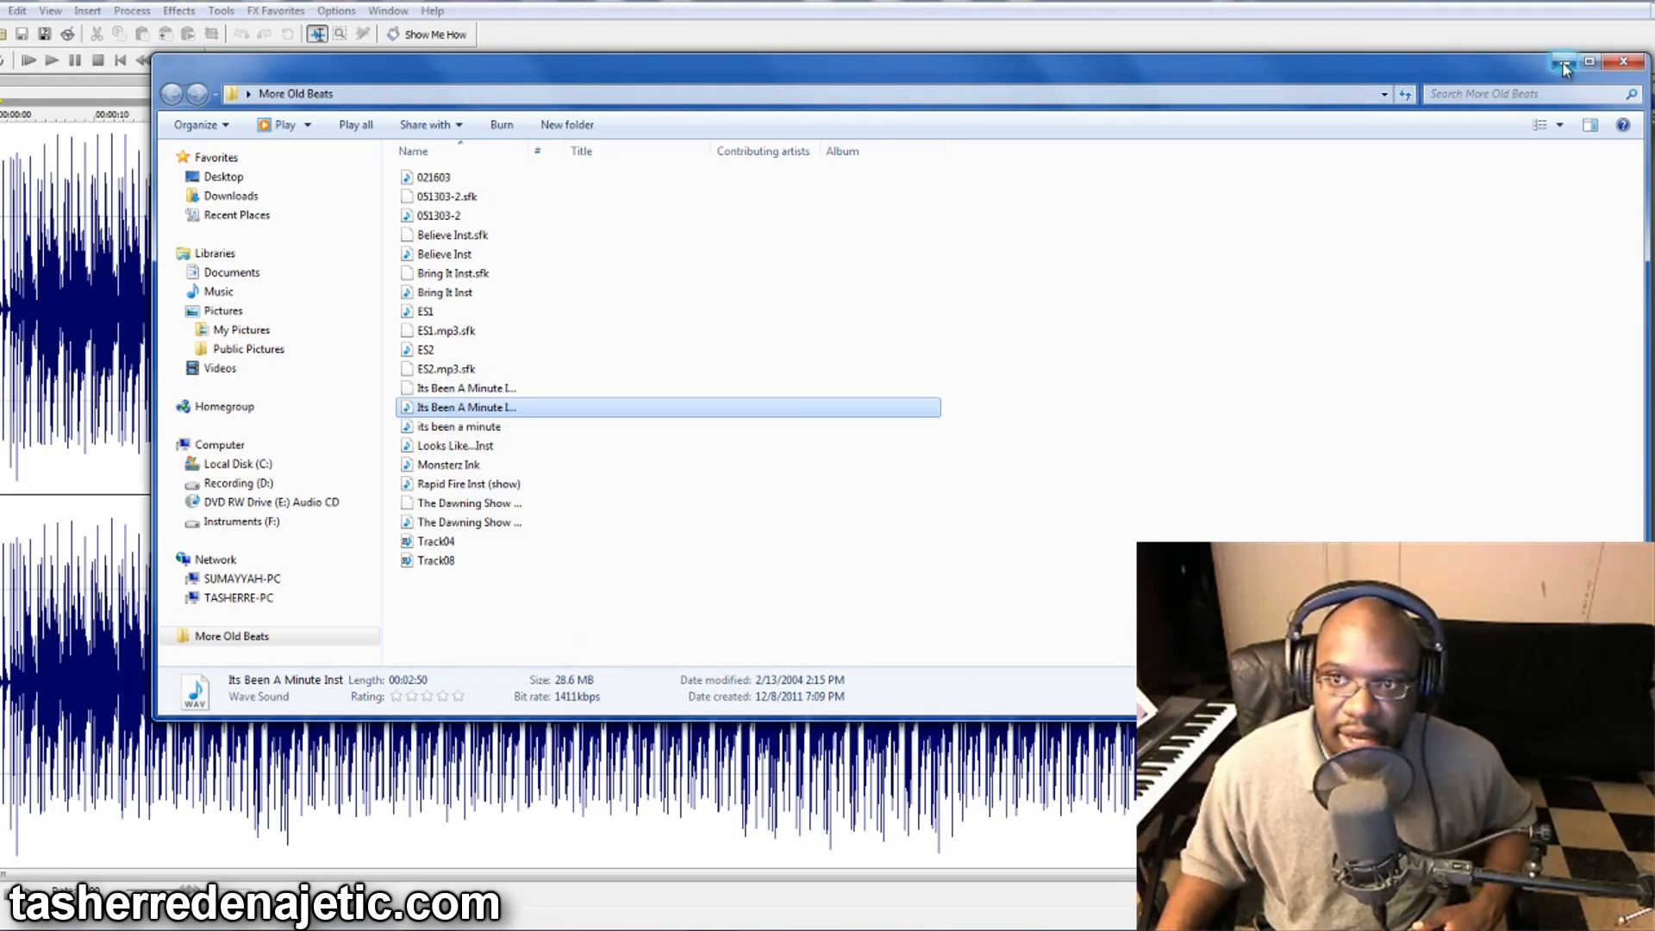
pyautogui.click(1564, 62)
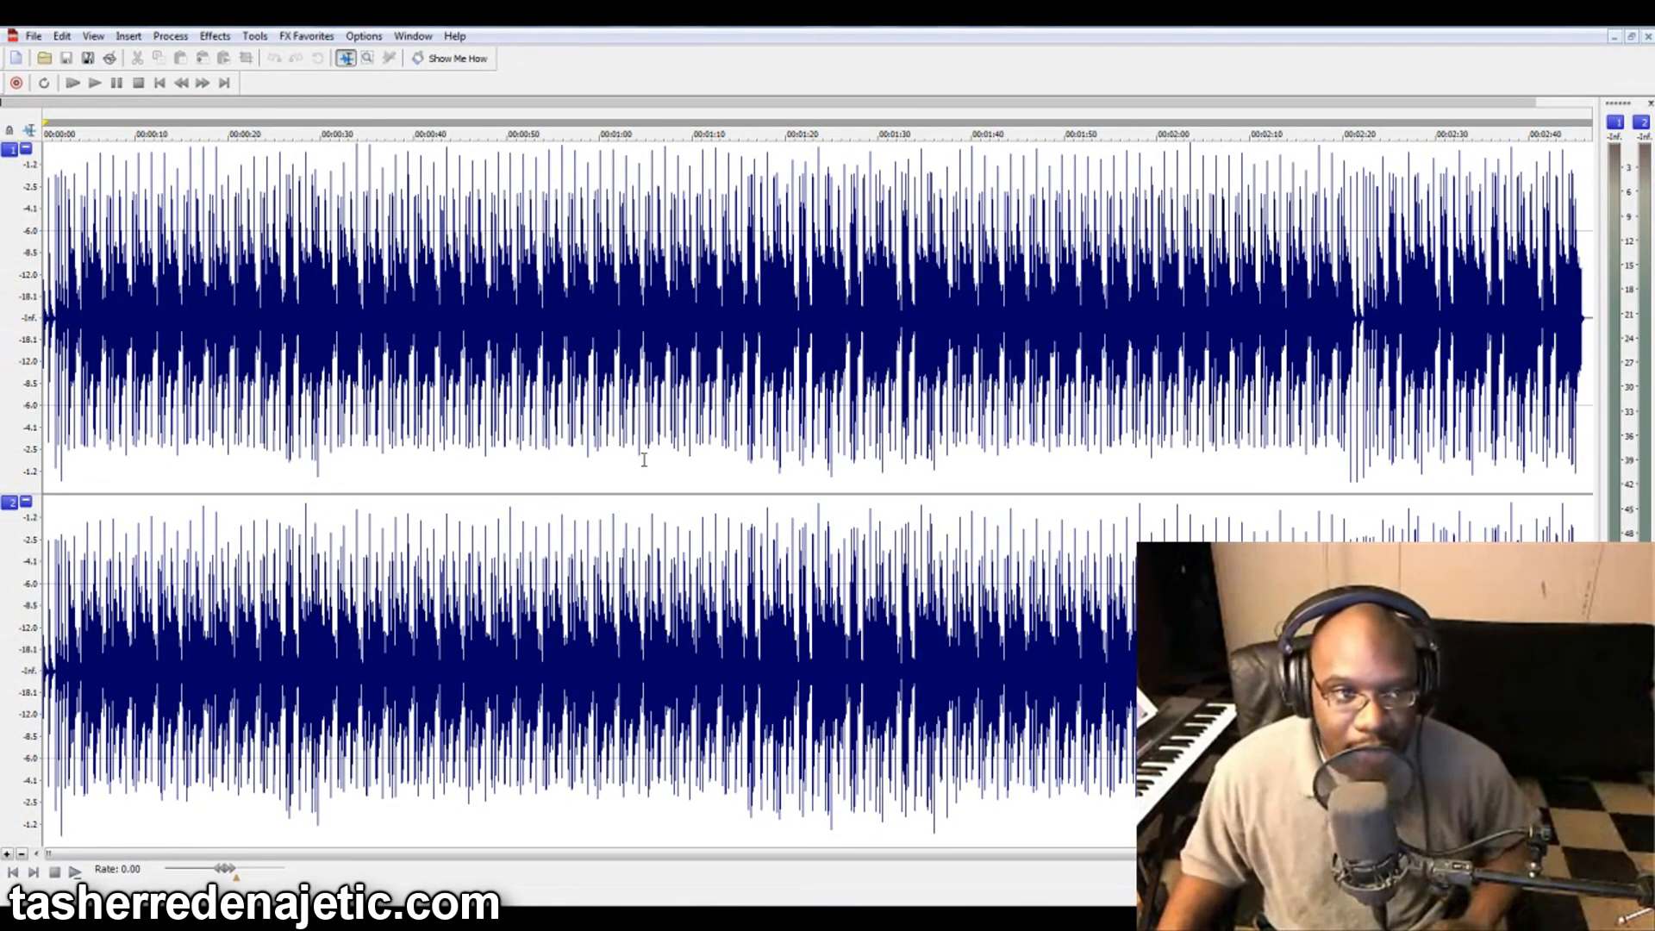
# Step: Play the unprocessed instrumental from the start and again from about the one-minute mark
pyautogui.press('space')
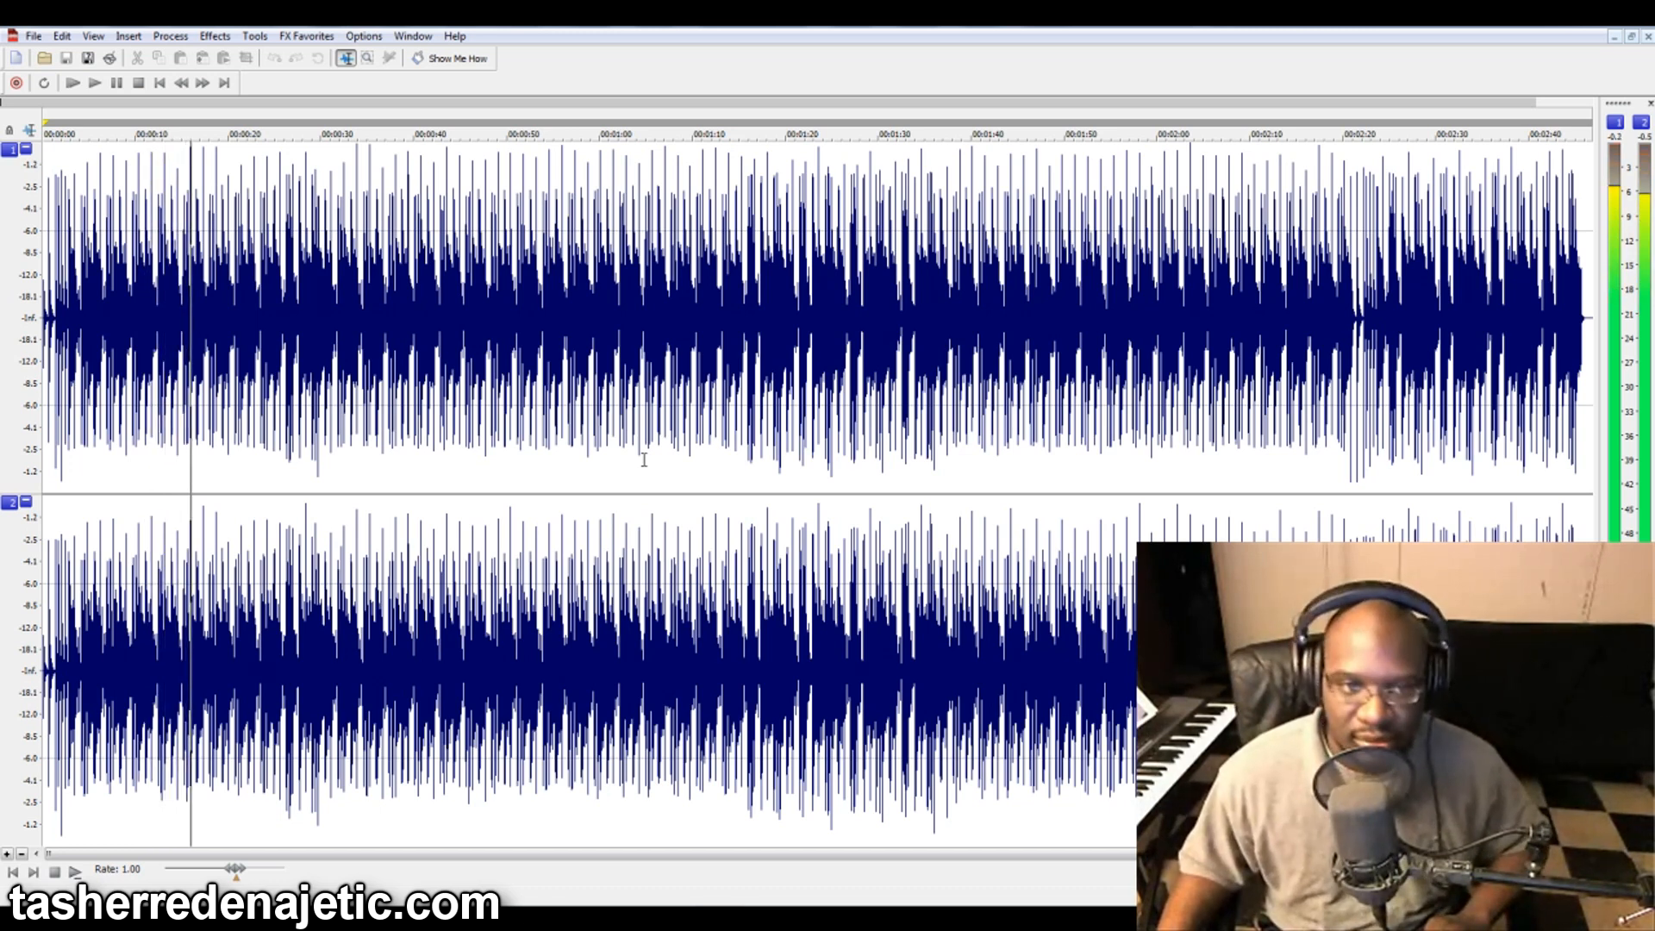
pyautogui.press('space')
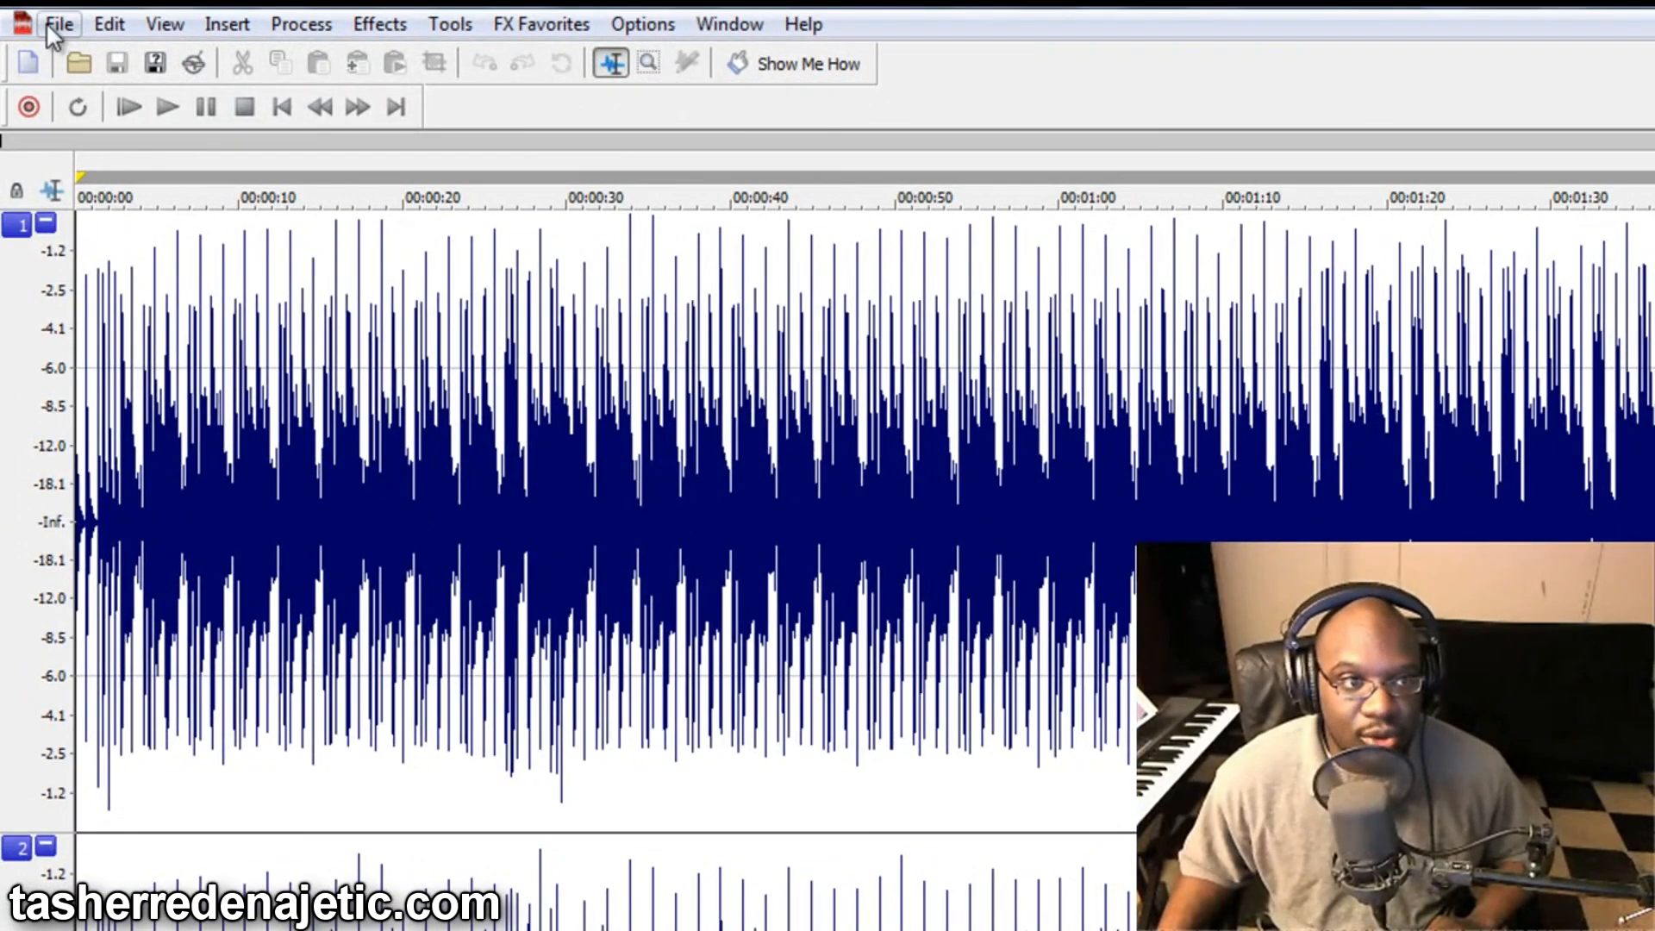
pyautogui.click(45, 23)
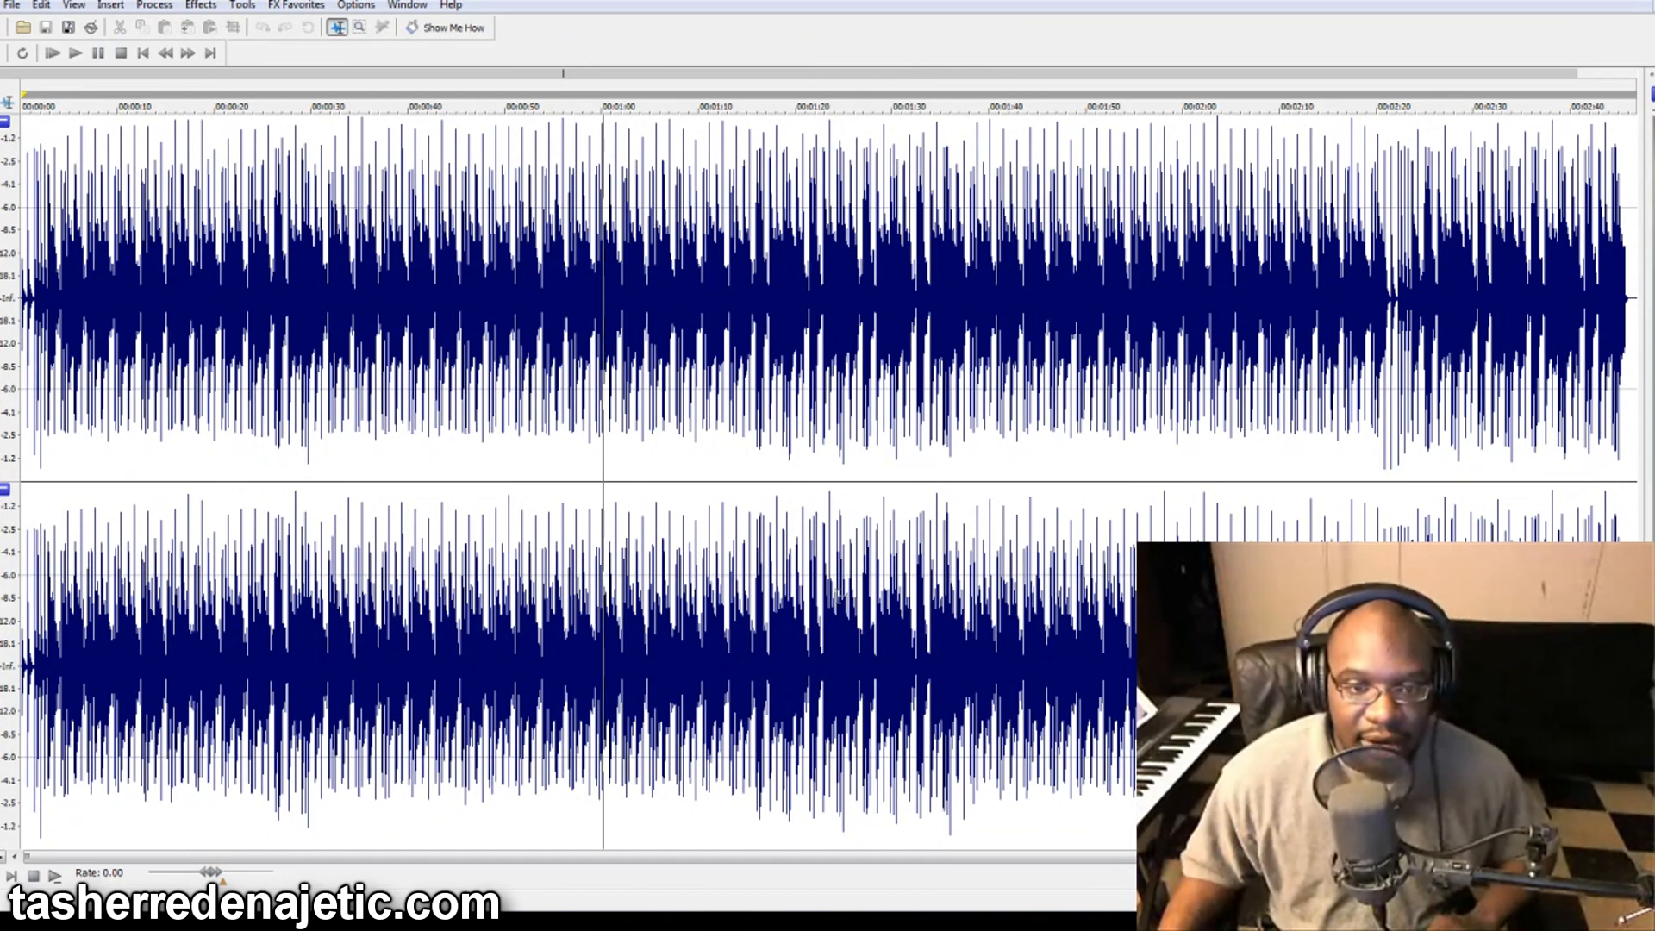
pyautogui.moveTo(1543, 857); pyautogui.dragTo(1612, 733)
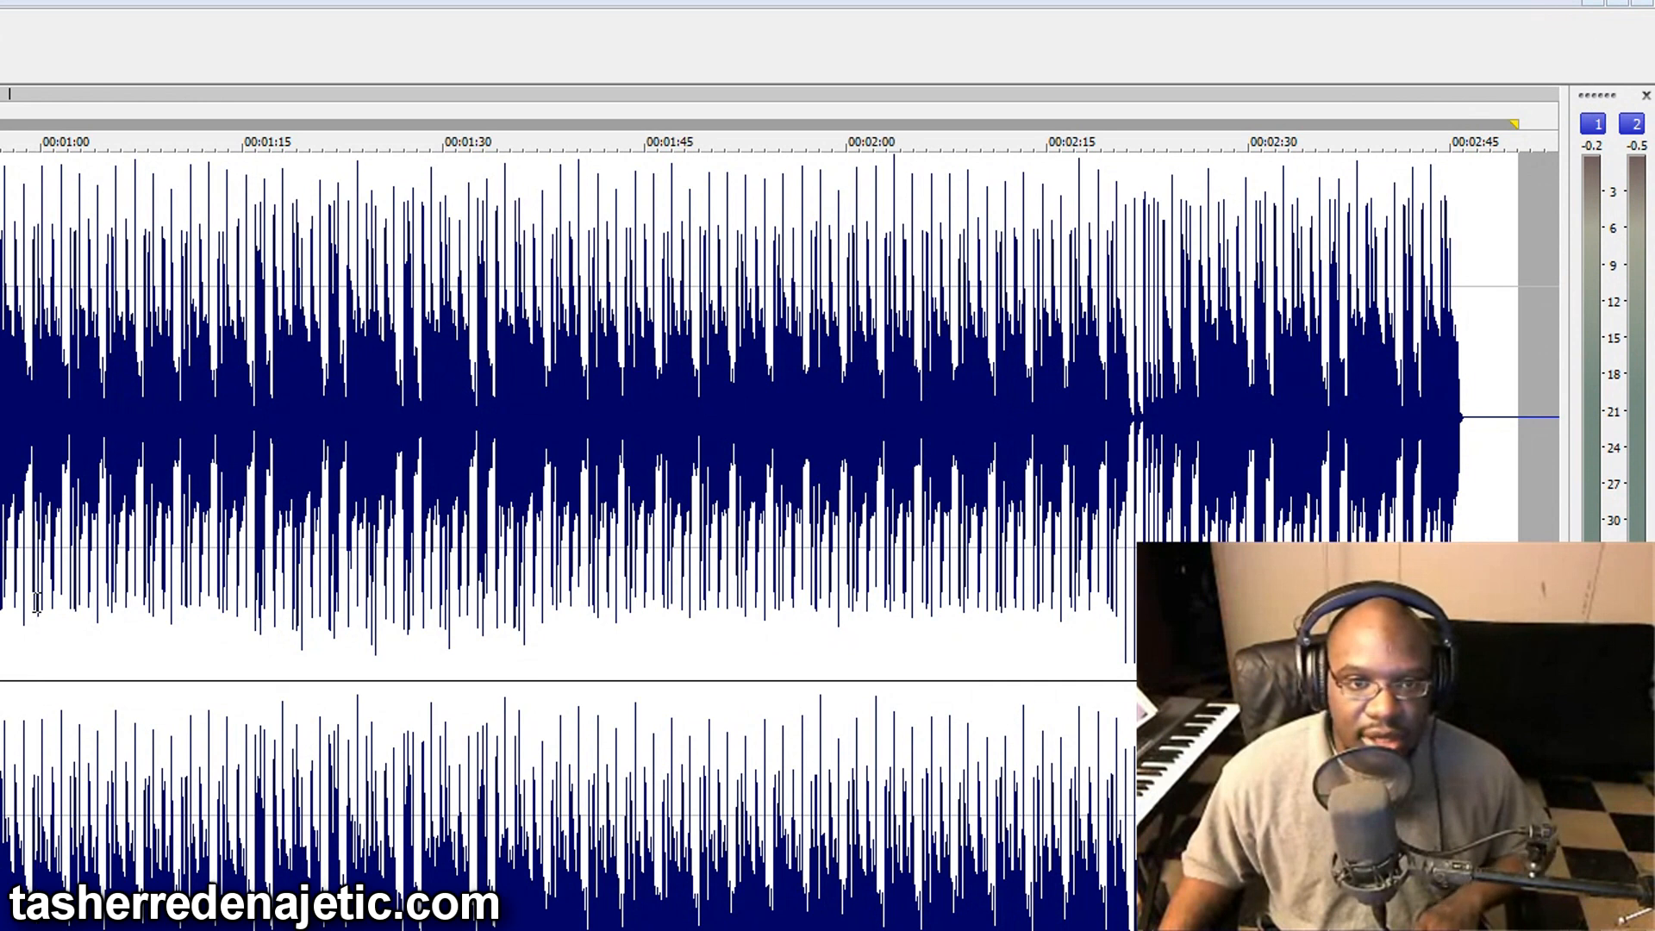
pyautogui.press('space')
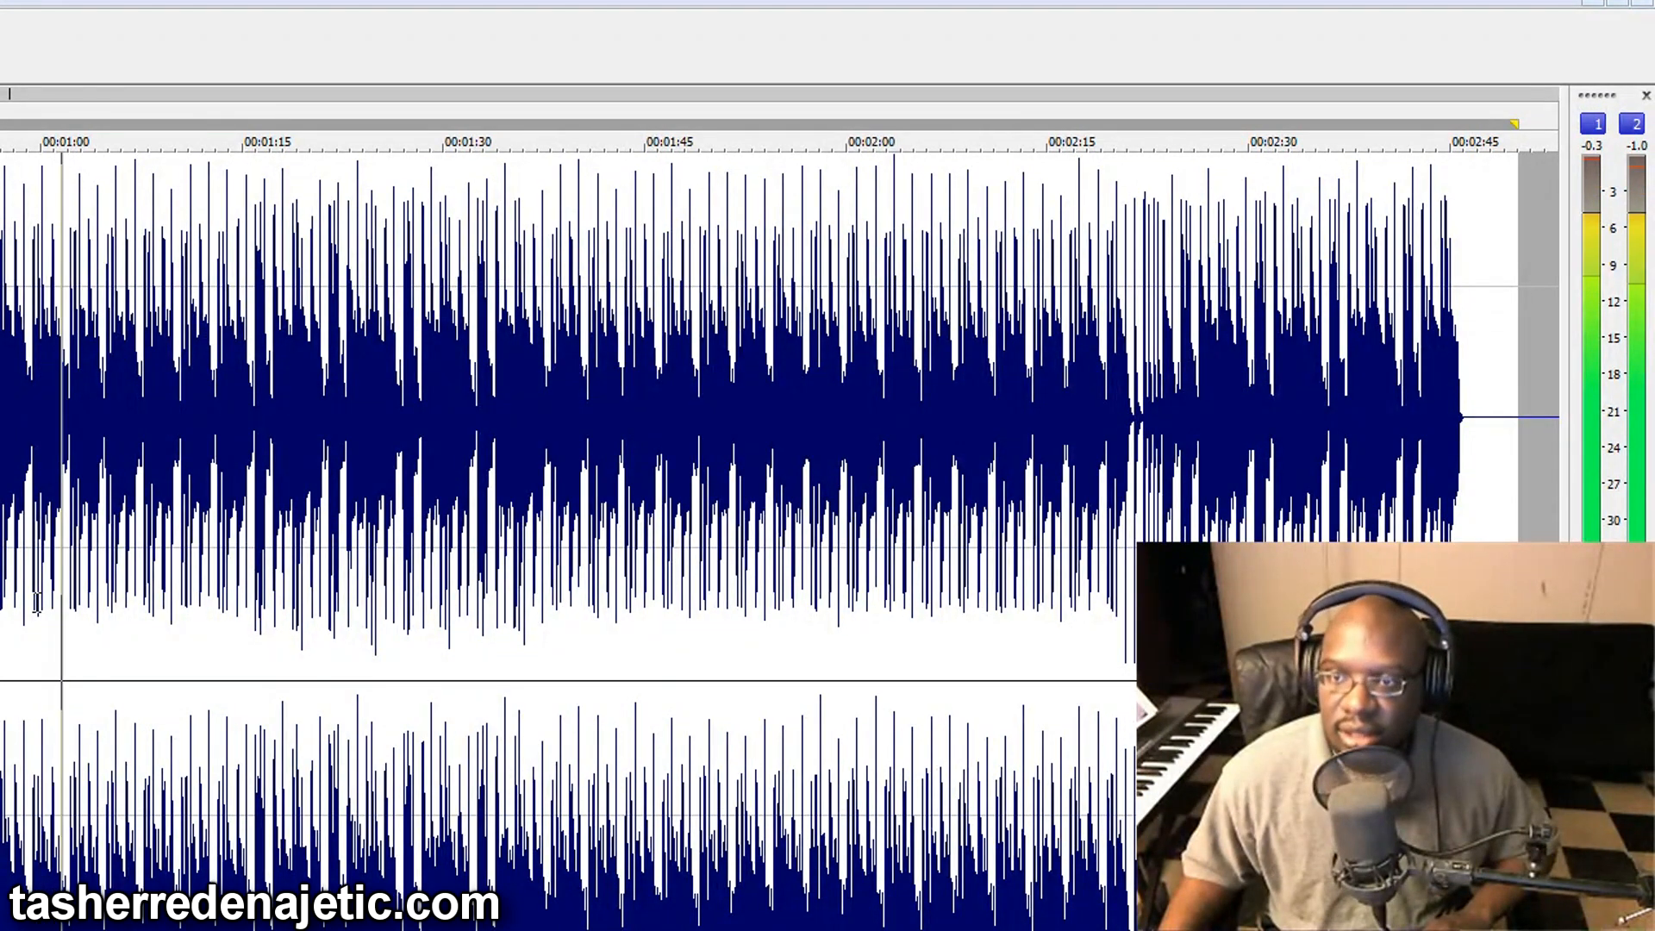
pyautogui.press('space')
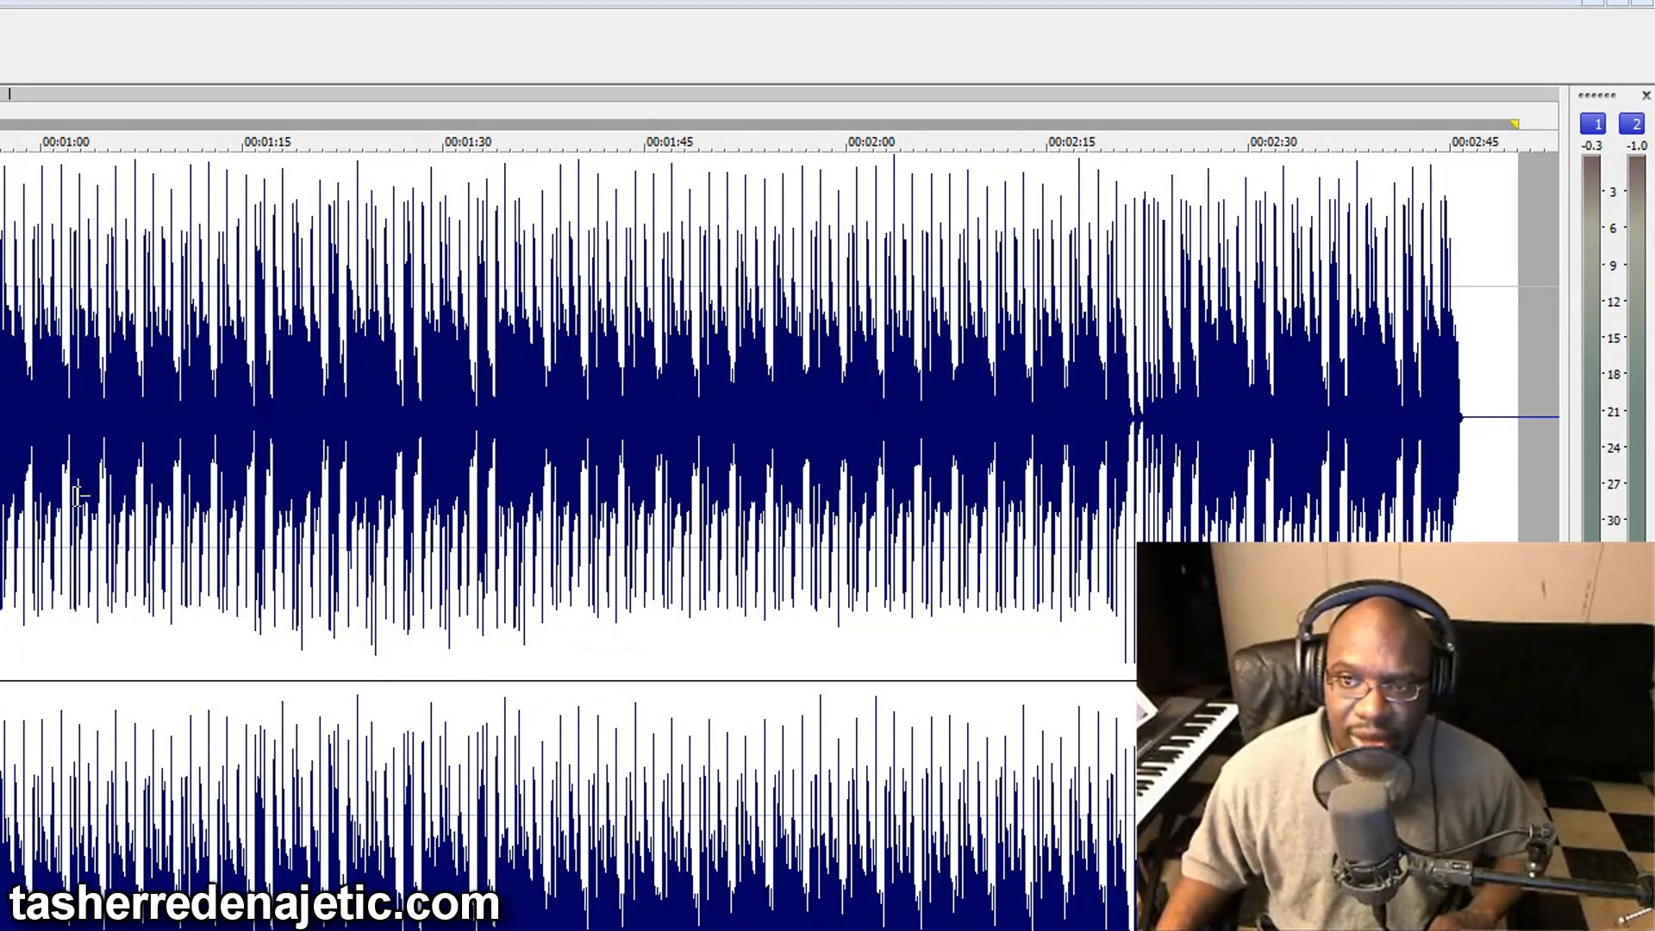
pyautogui.press('space')
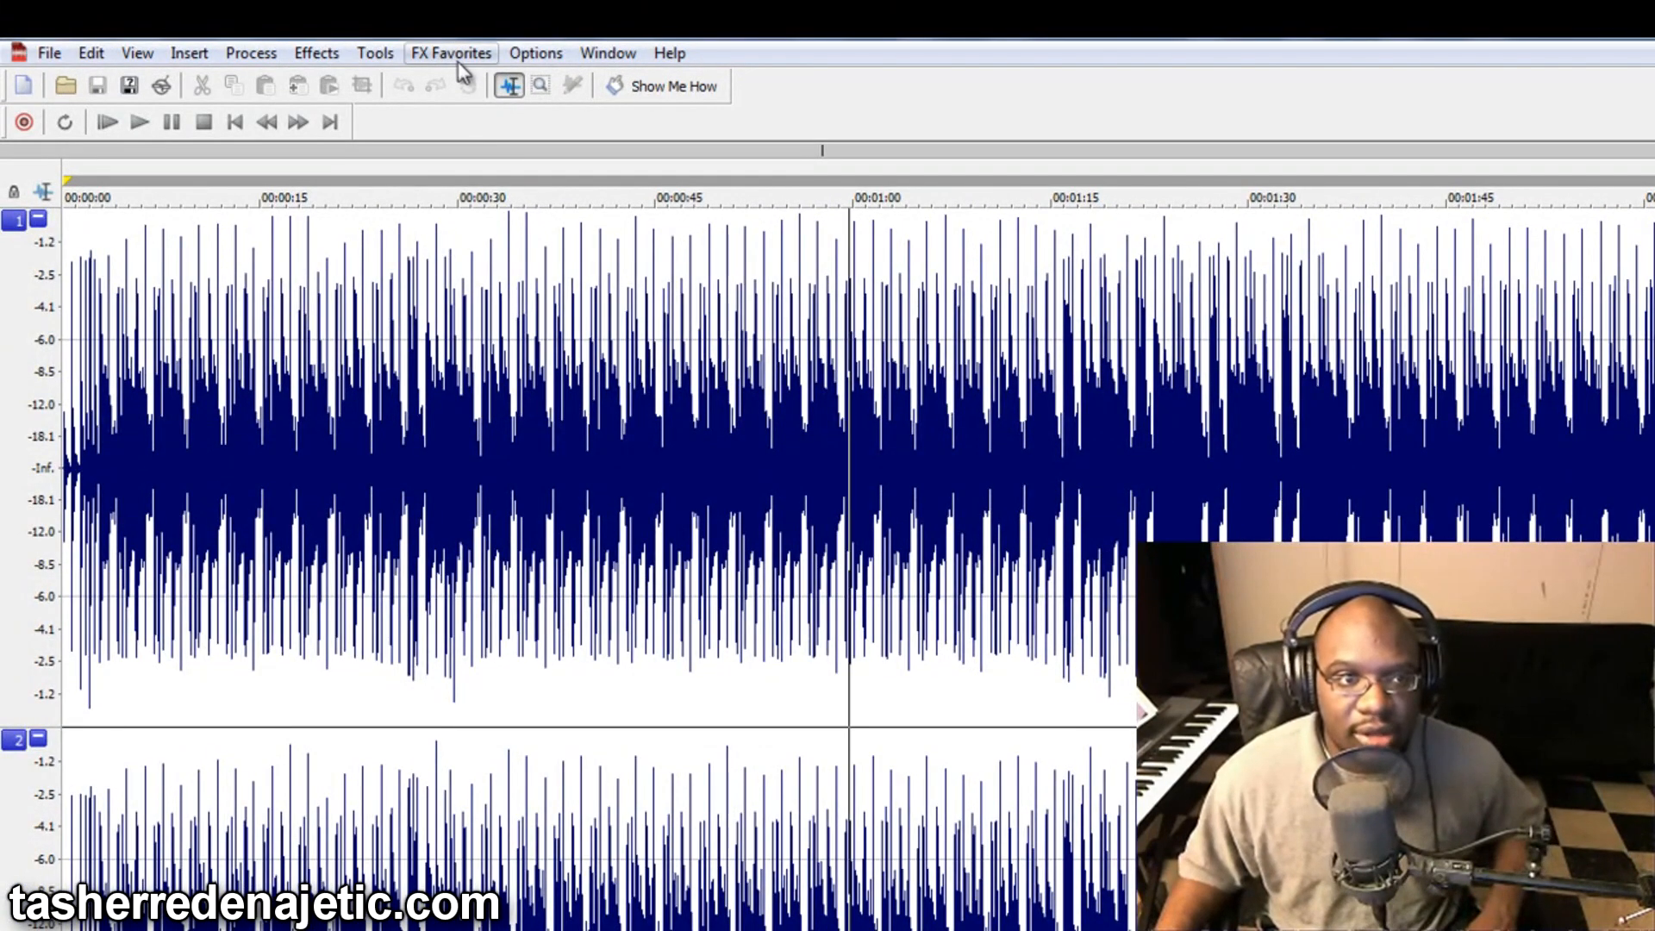
pyautogui.click(340, 49)
pyautogui.moveTo(500, 178)
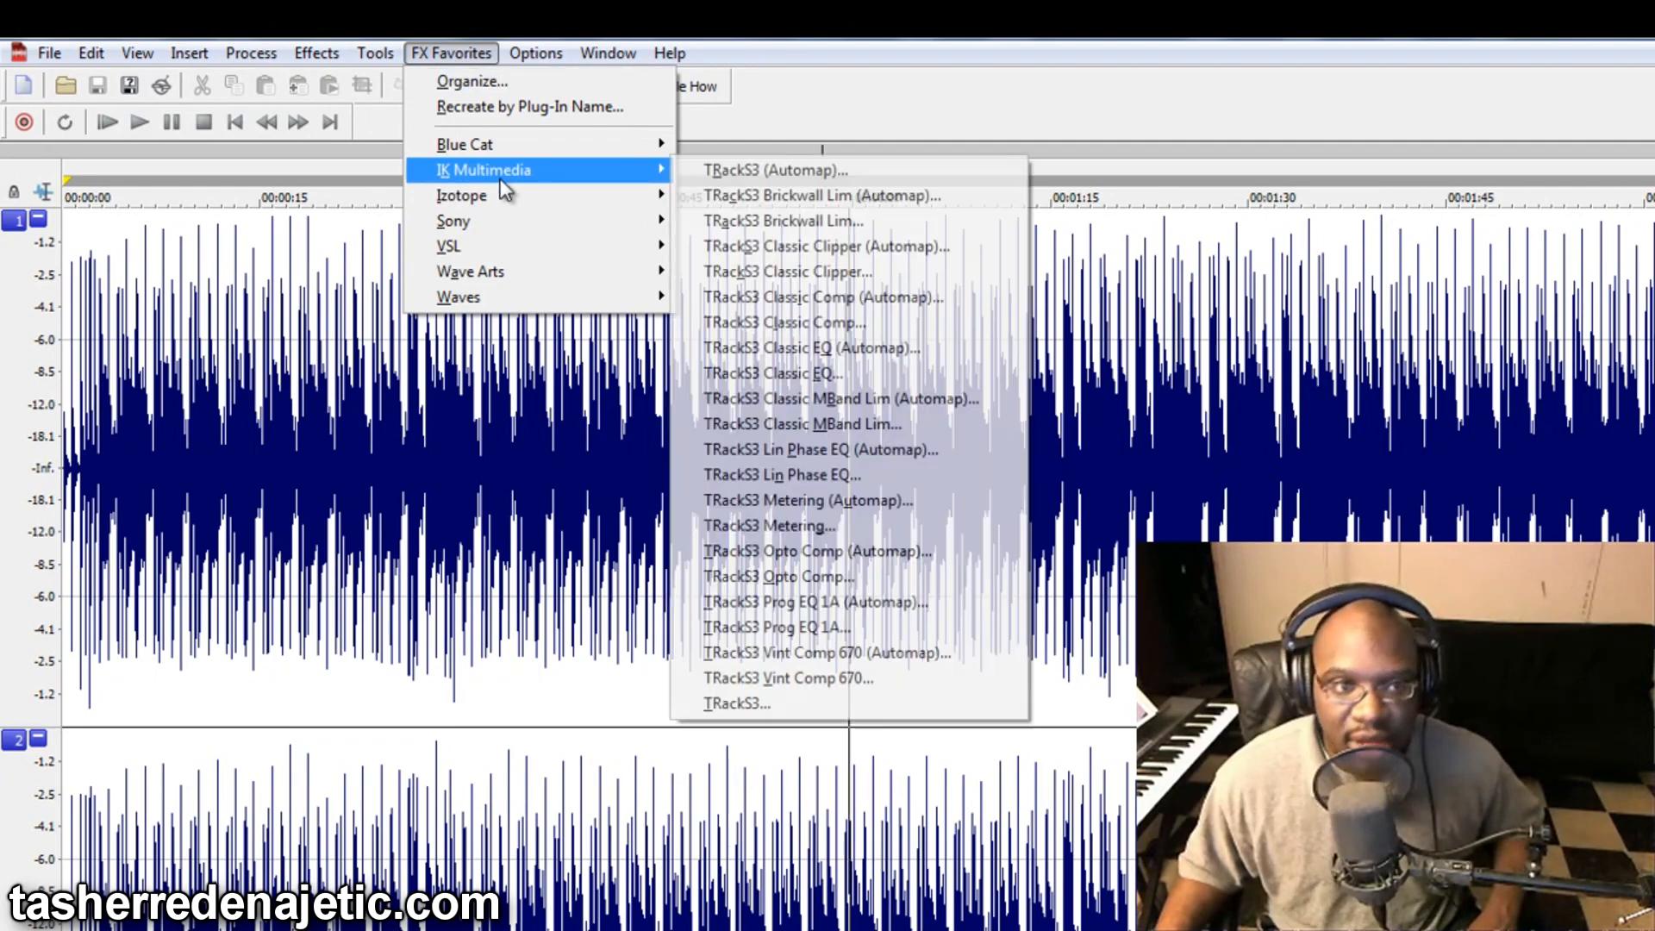
pyautogui.click(688, 170)
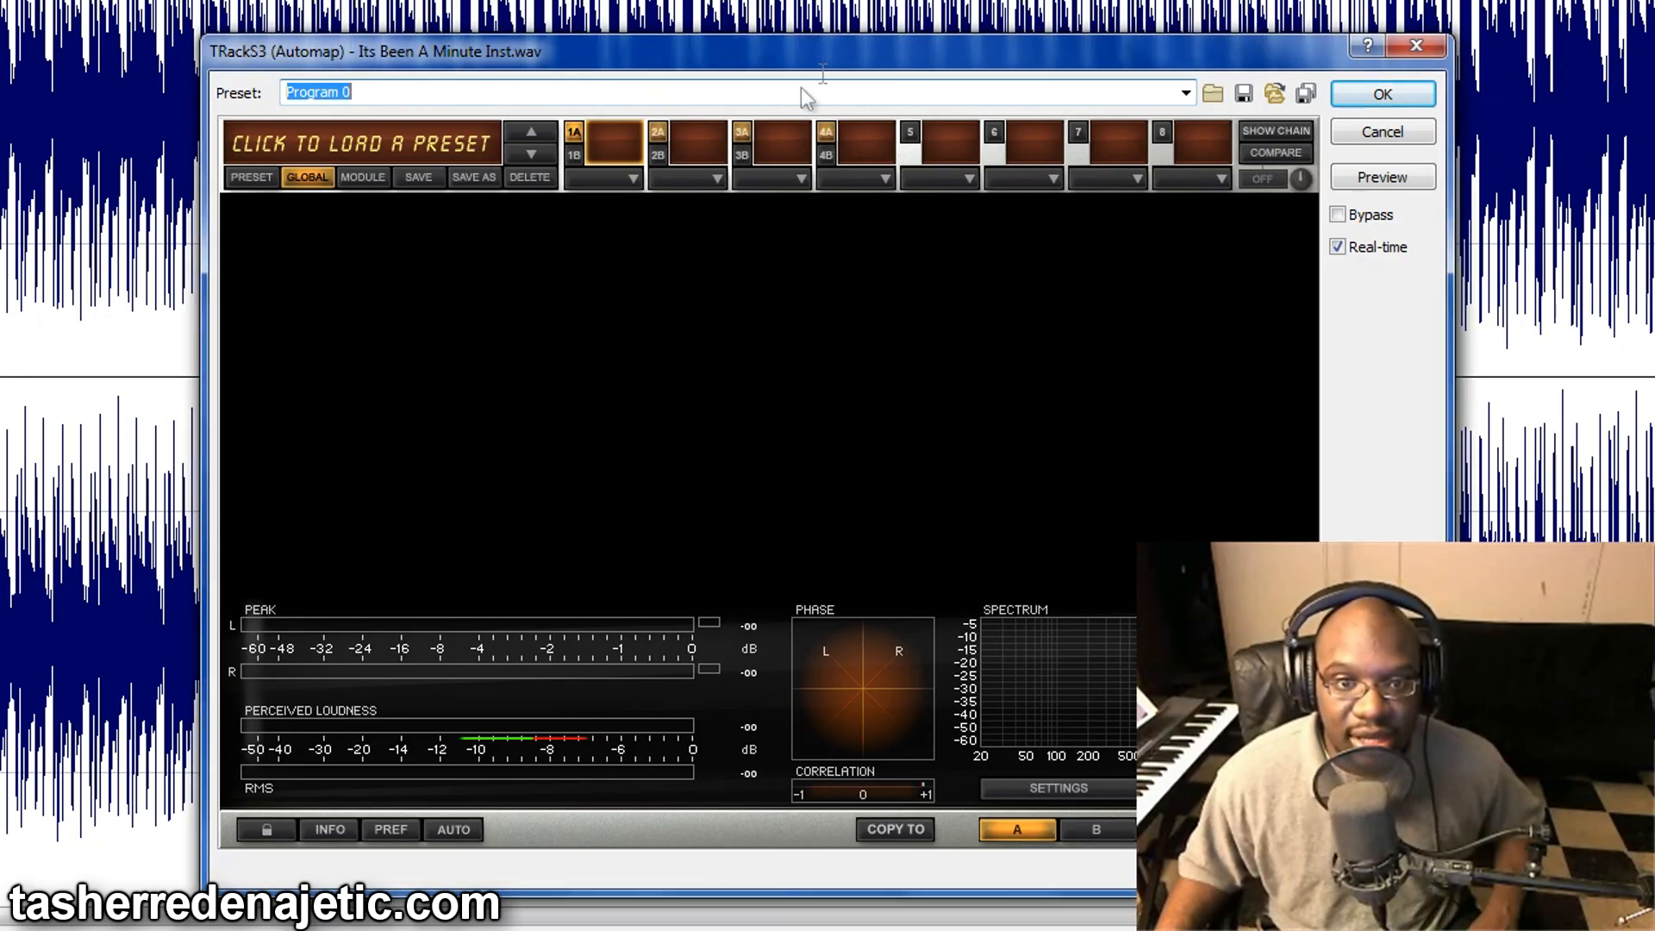
pyautogui.click(1379, 132)
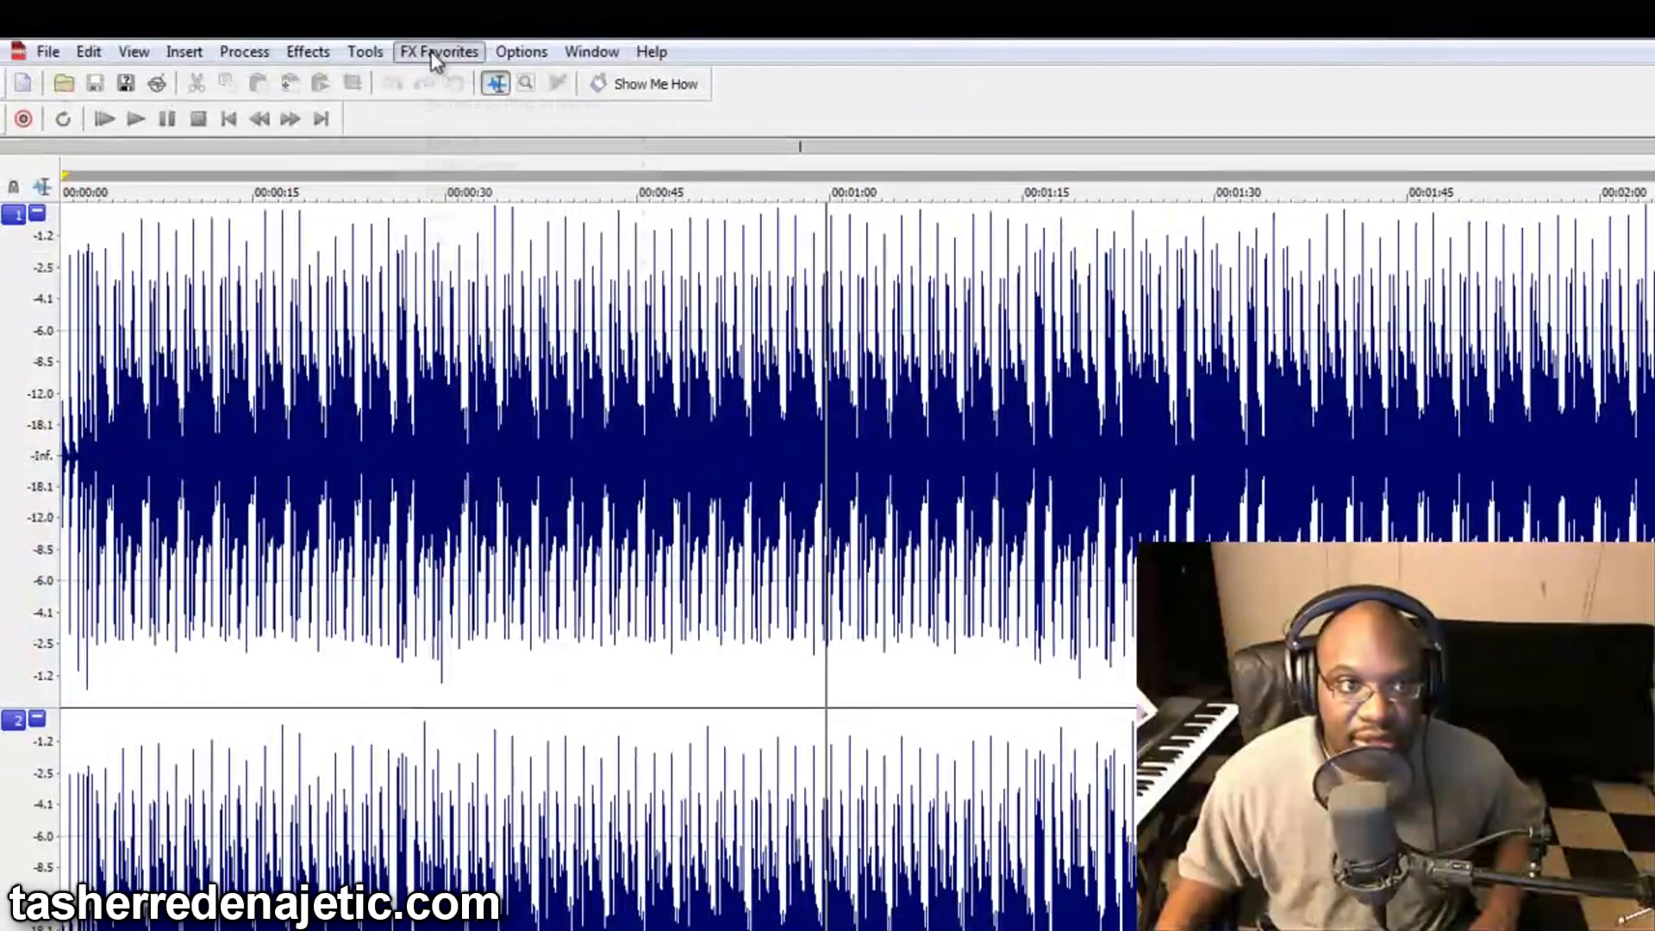
# Step: Open the IK Multimedia TRackS3 (Automap) effect on the track and load the T-RackS 3 Deluxe preset Master #2
pyautogui.click(438, 52)
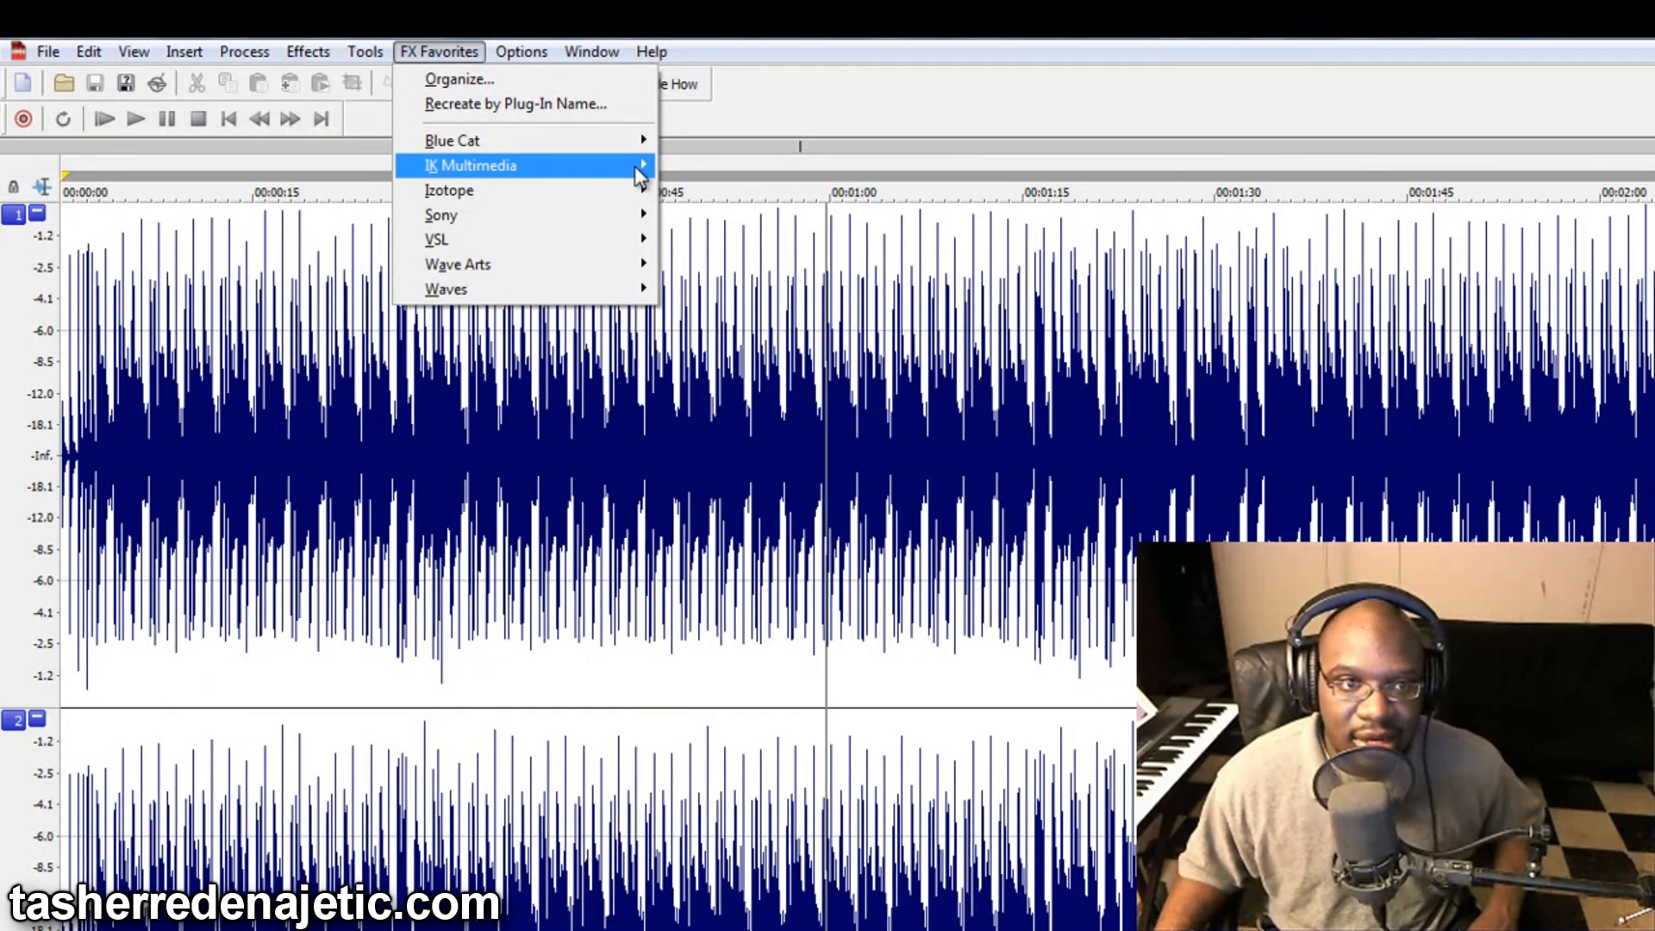
pyautogui.moveTo(632, 192)
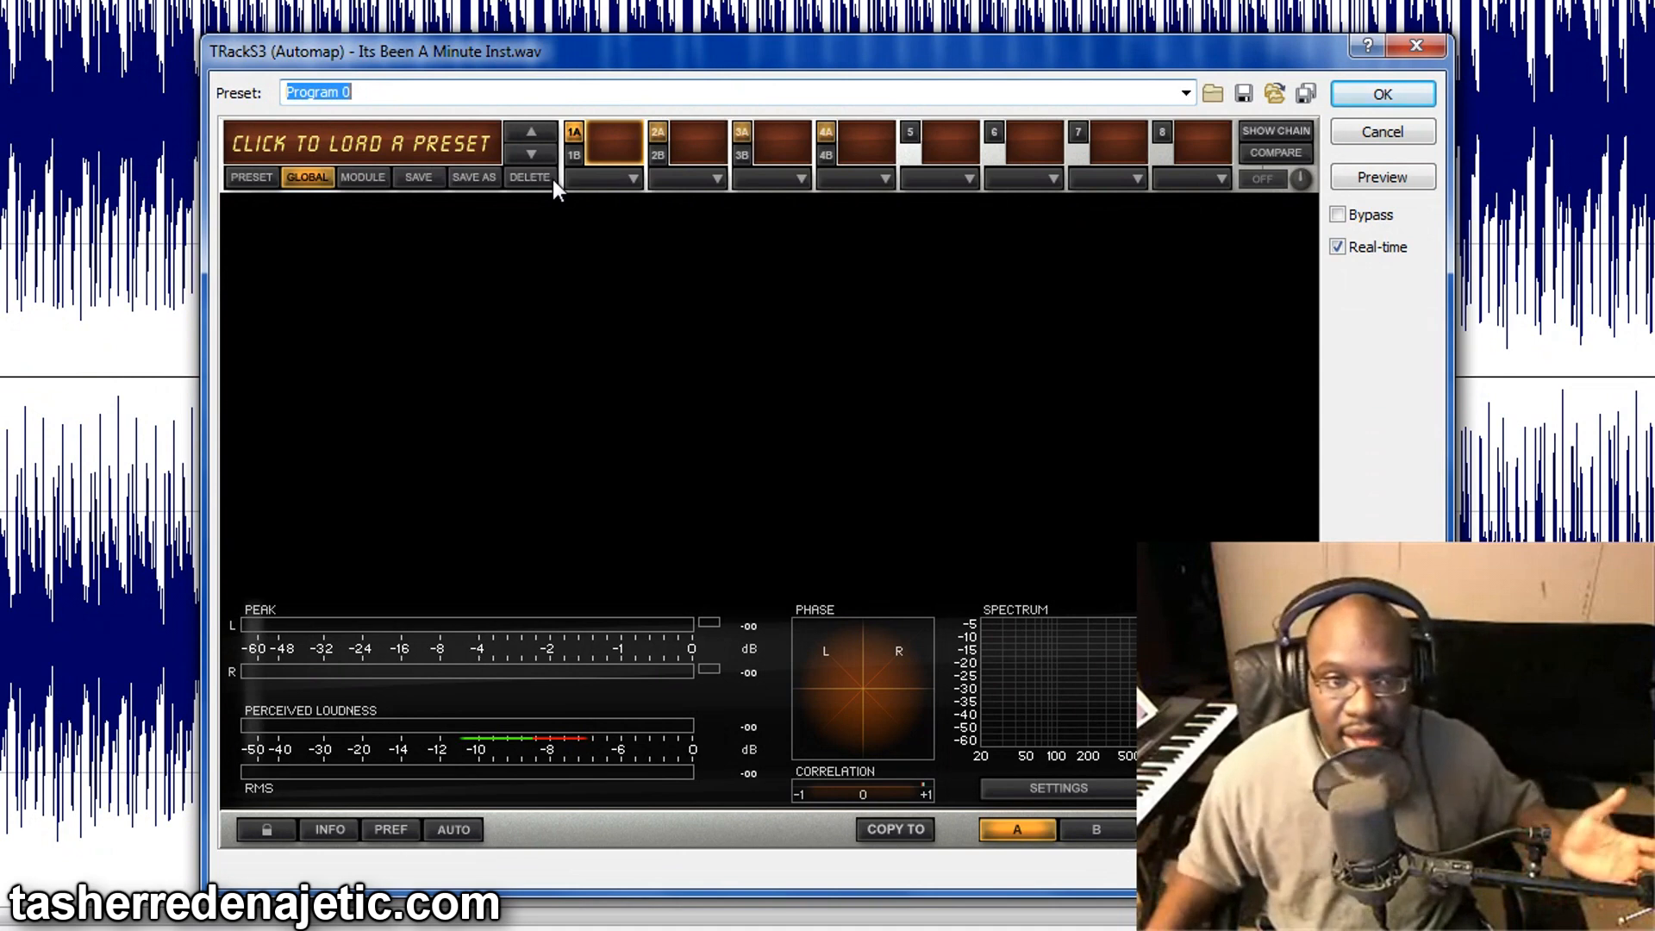
pyautogui.click(397, 146)
pyautogui.moveTo(366, 195)
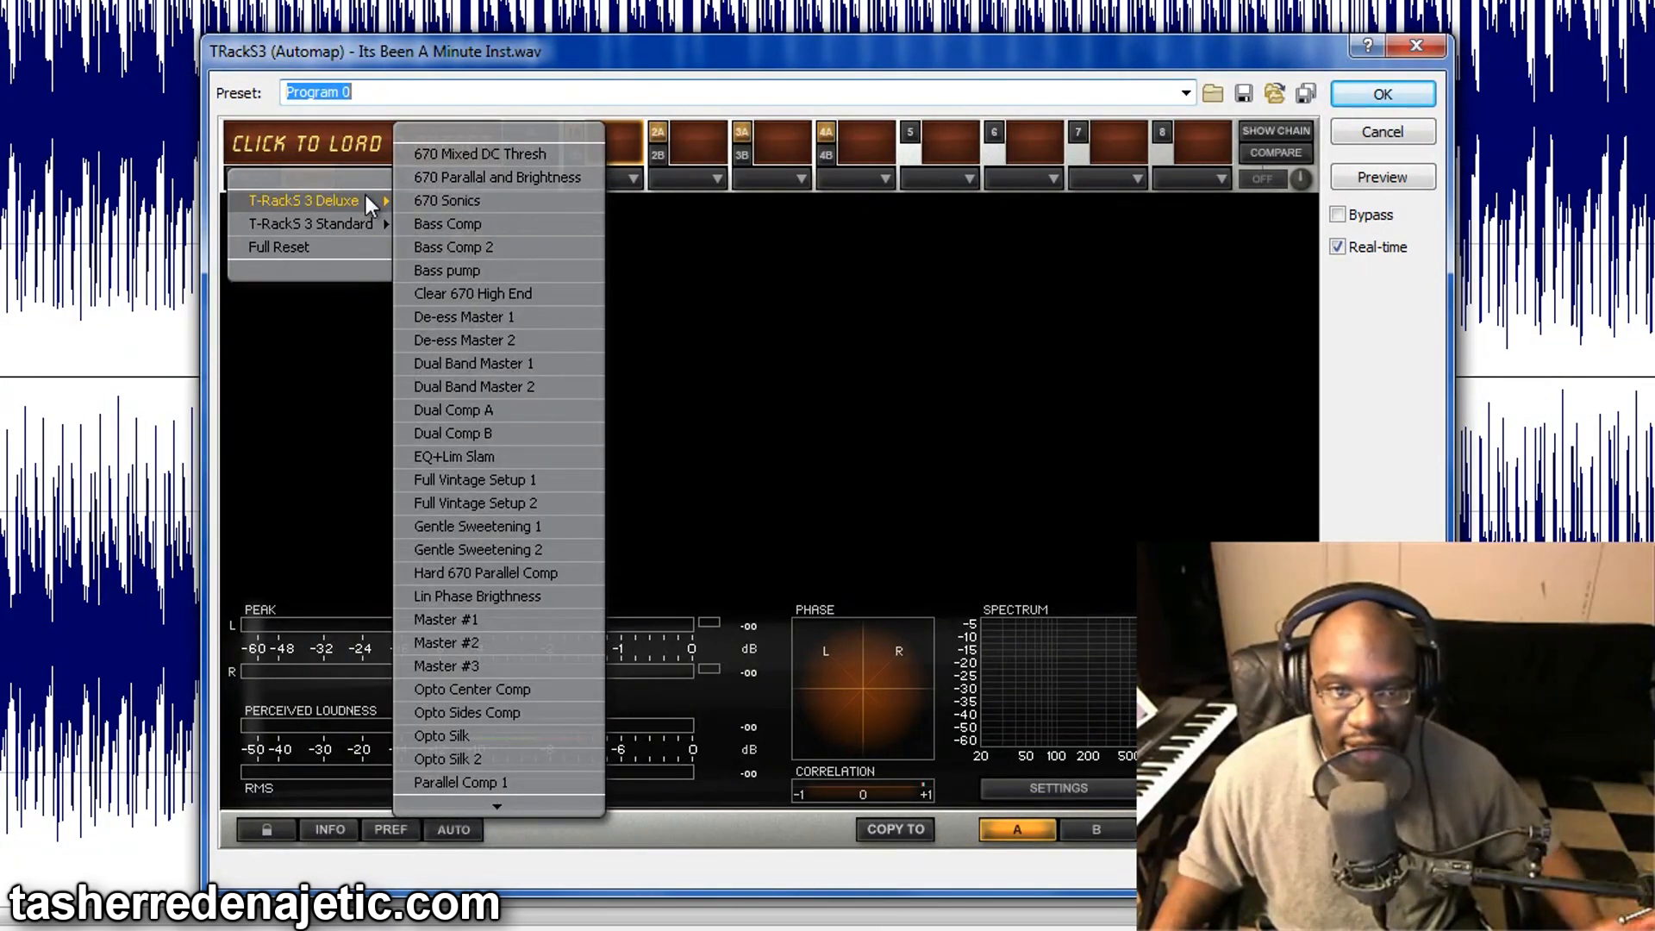
pyautogui.moveTo(349, 225)
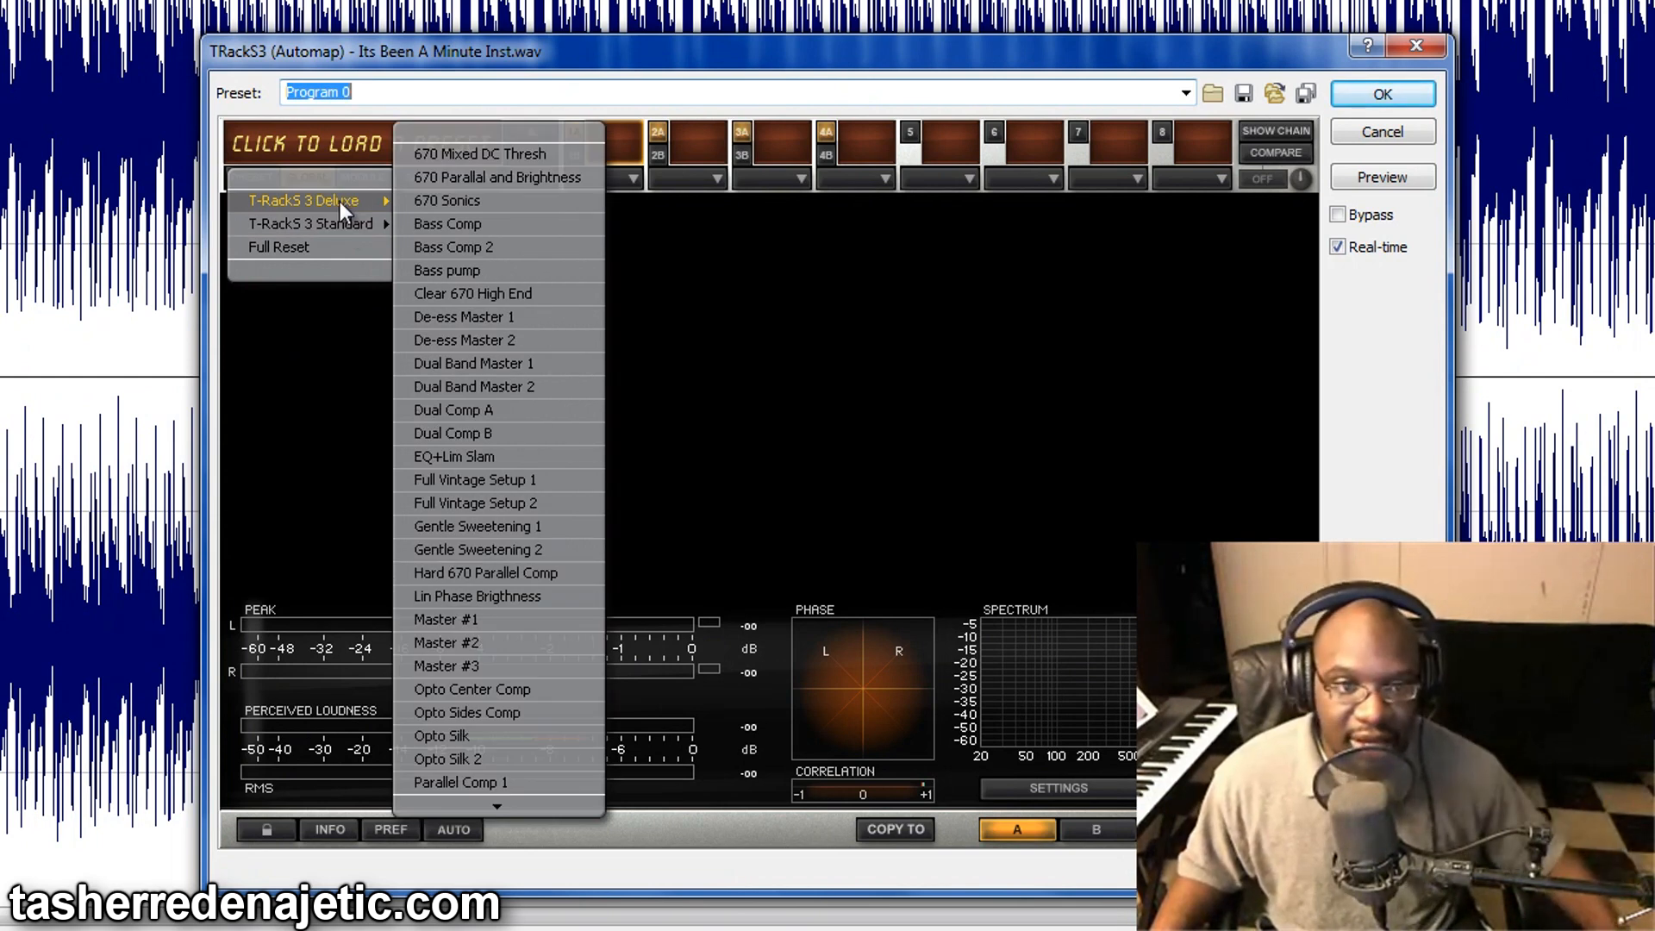
pyautogui.click(484, 642)
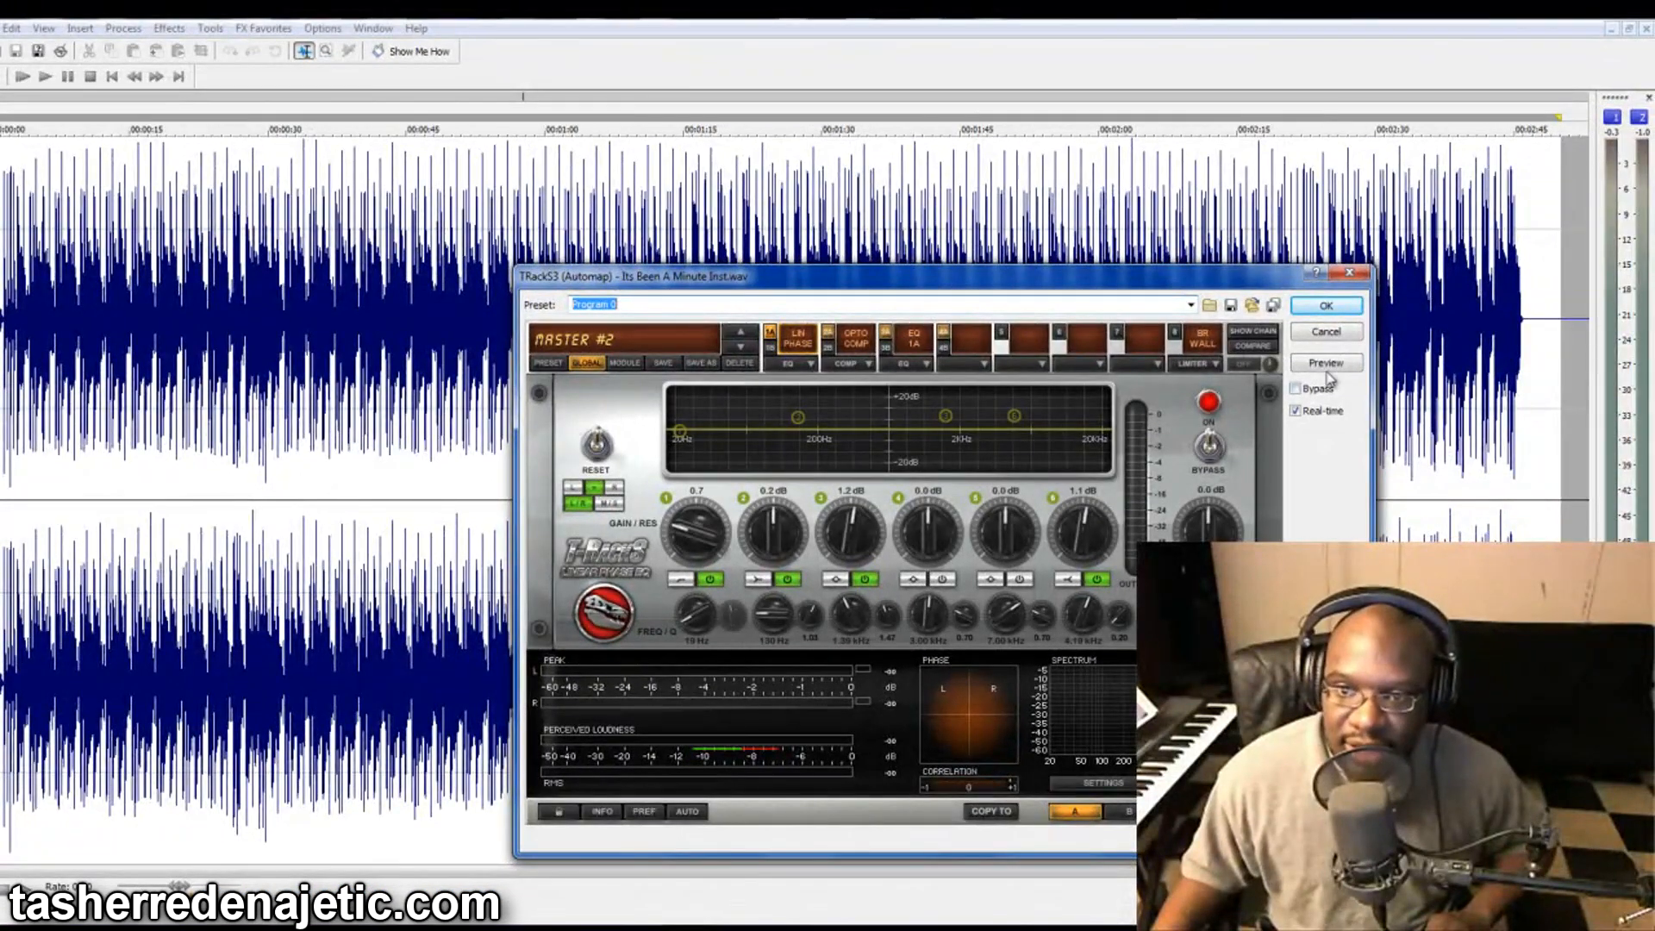
# Step: Preview the track through the Master #2 chain, and examine the settings of its opto compressor and vintage equalizer modules
pyautogui.click(1338, 361)
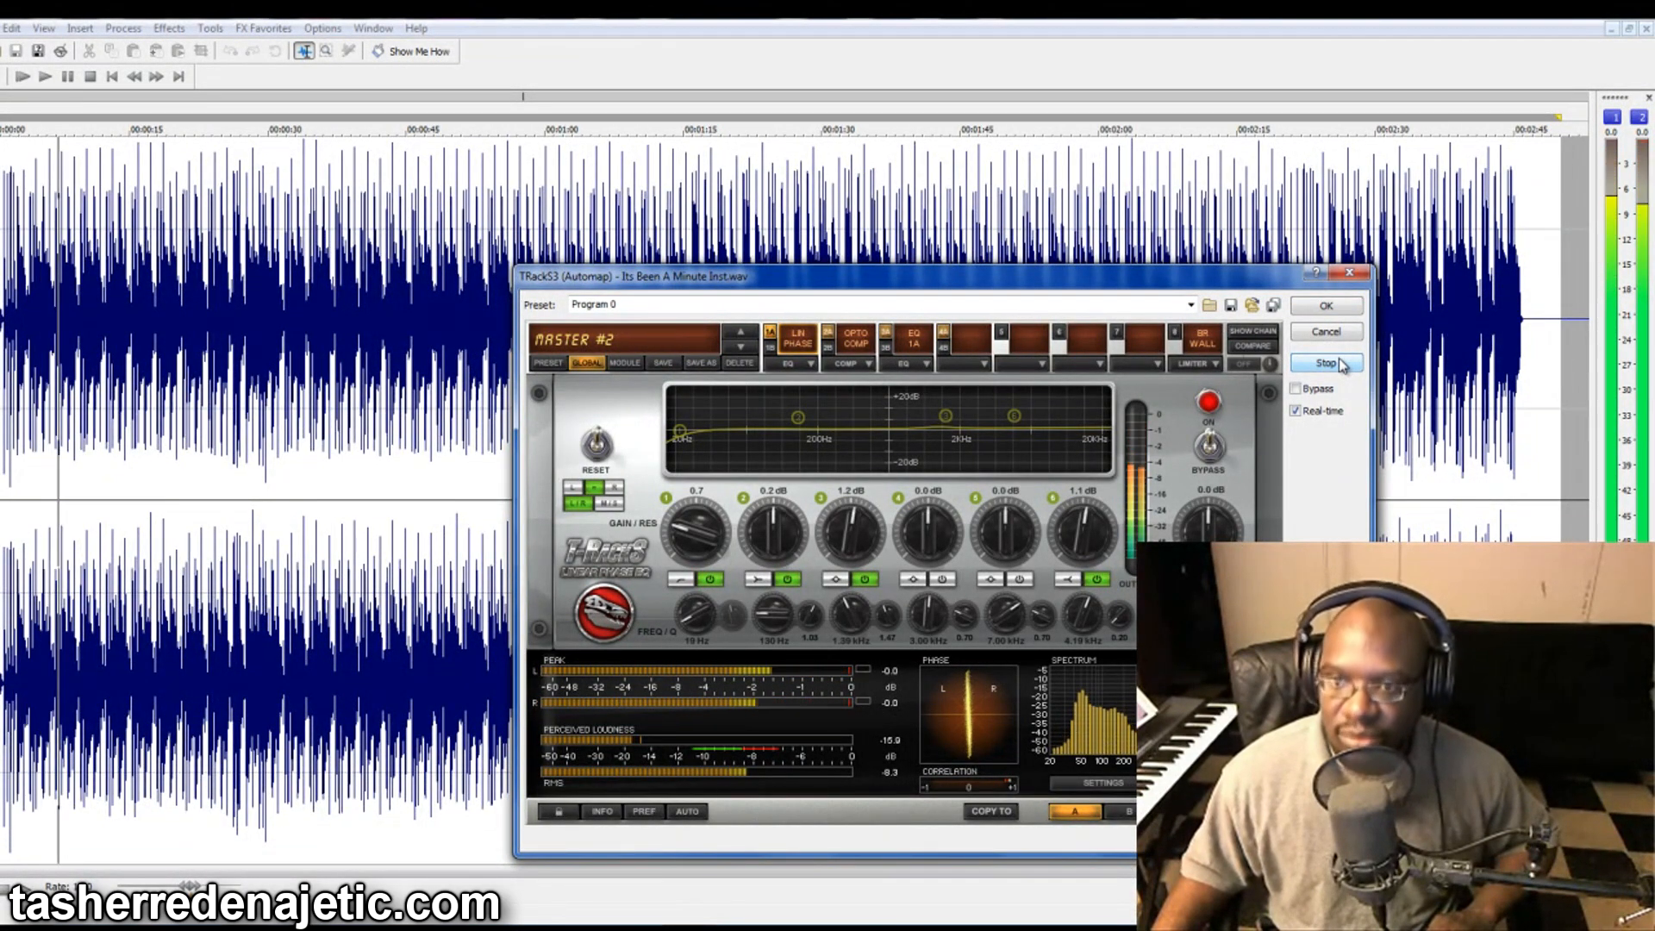
pyautogui.click(1328, 363)
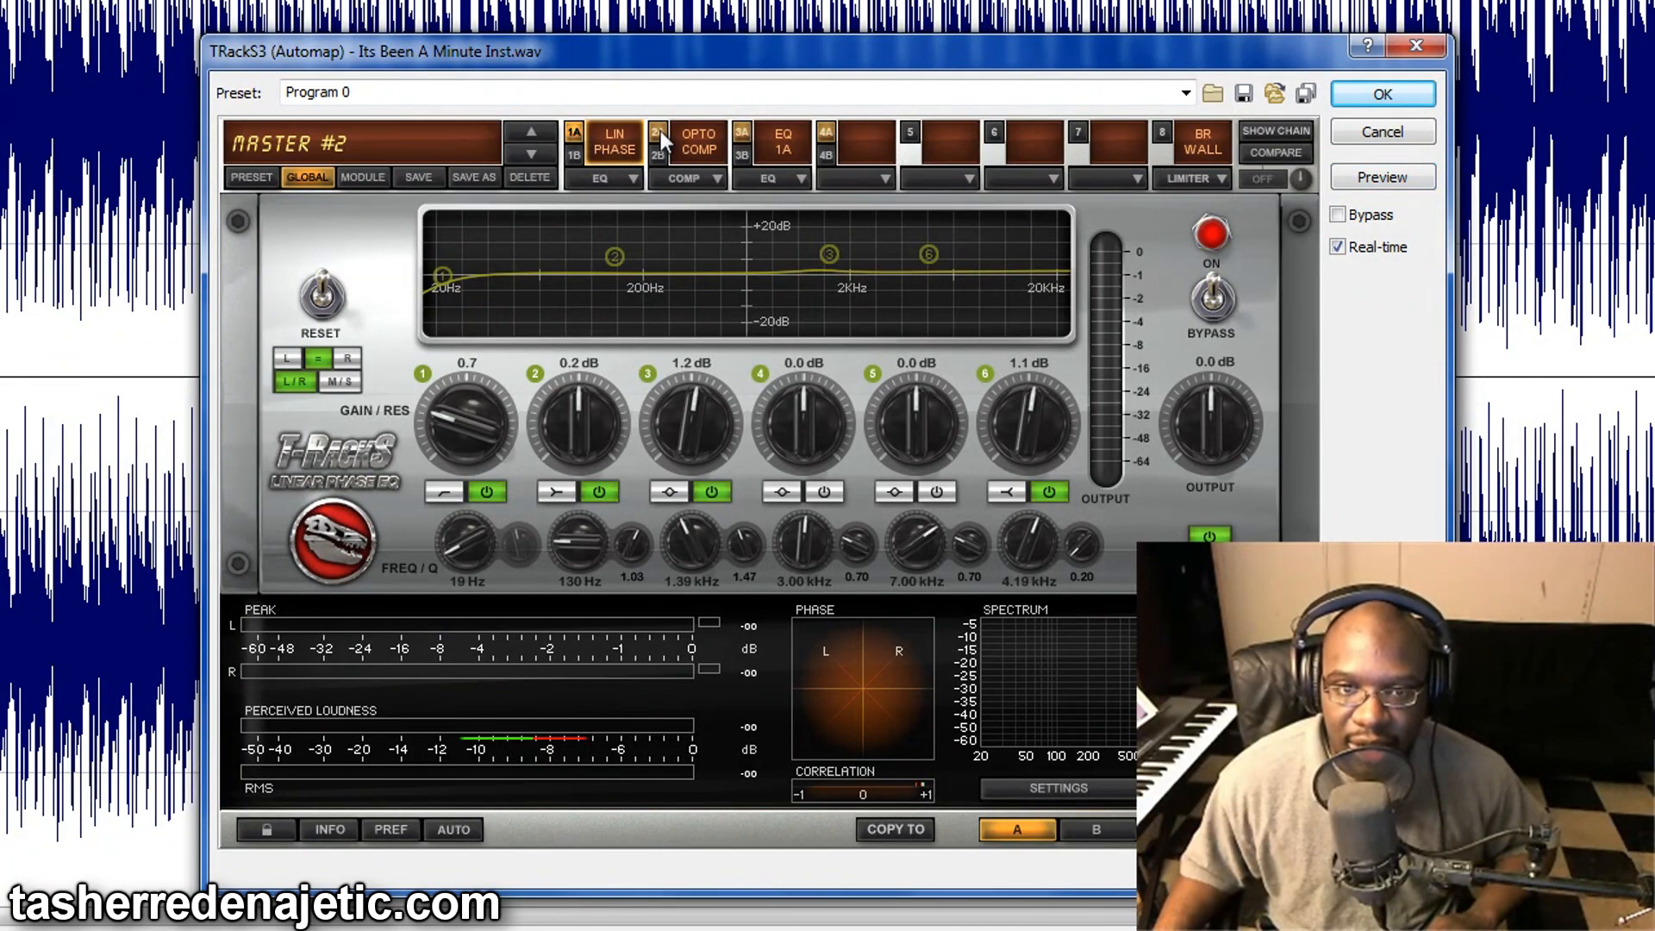
pyautogui.click(659, 131)
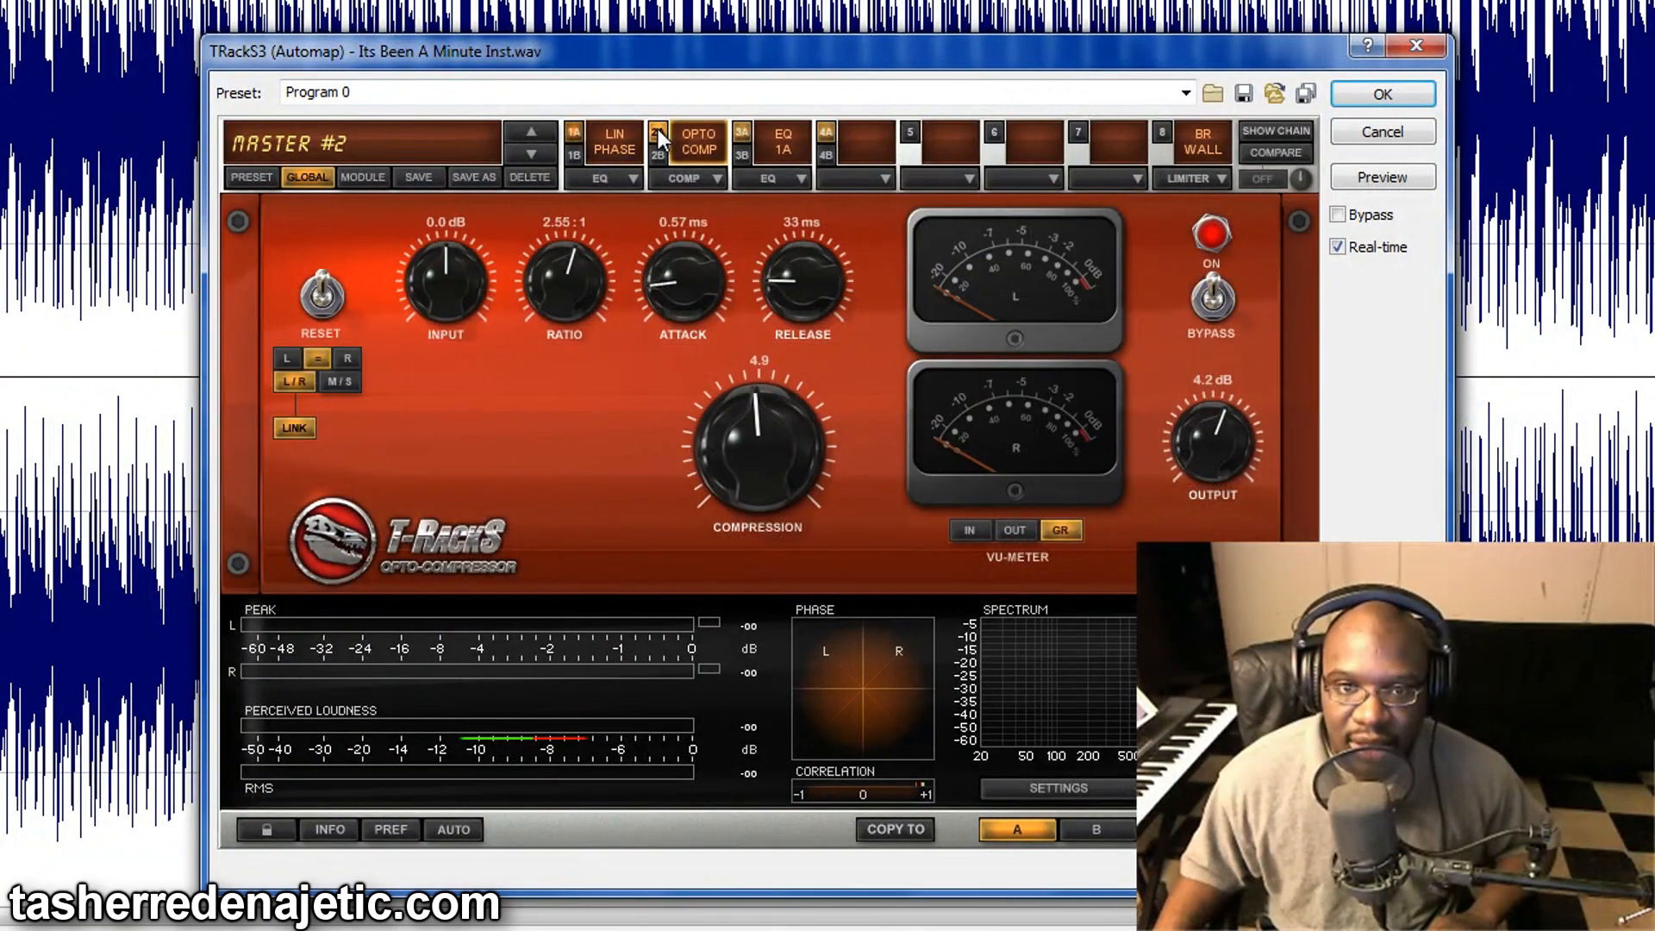
pyautogui.click(741, 131)
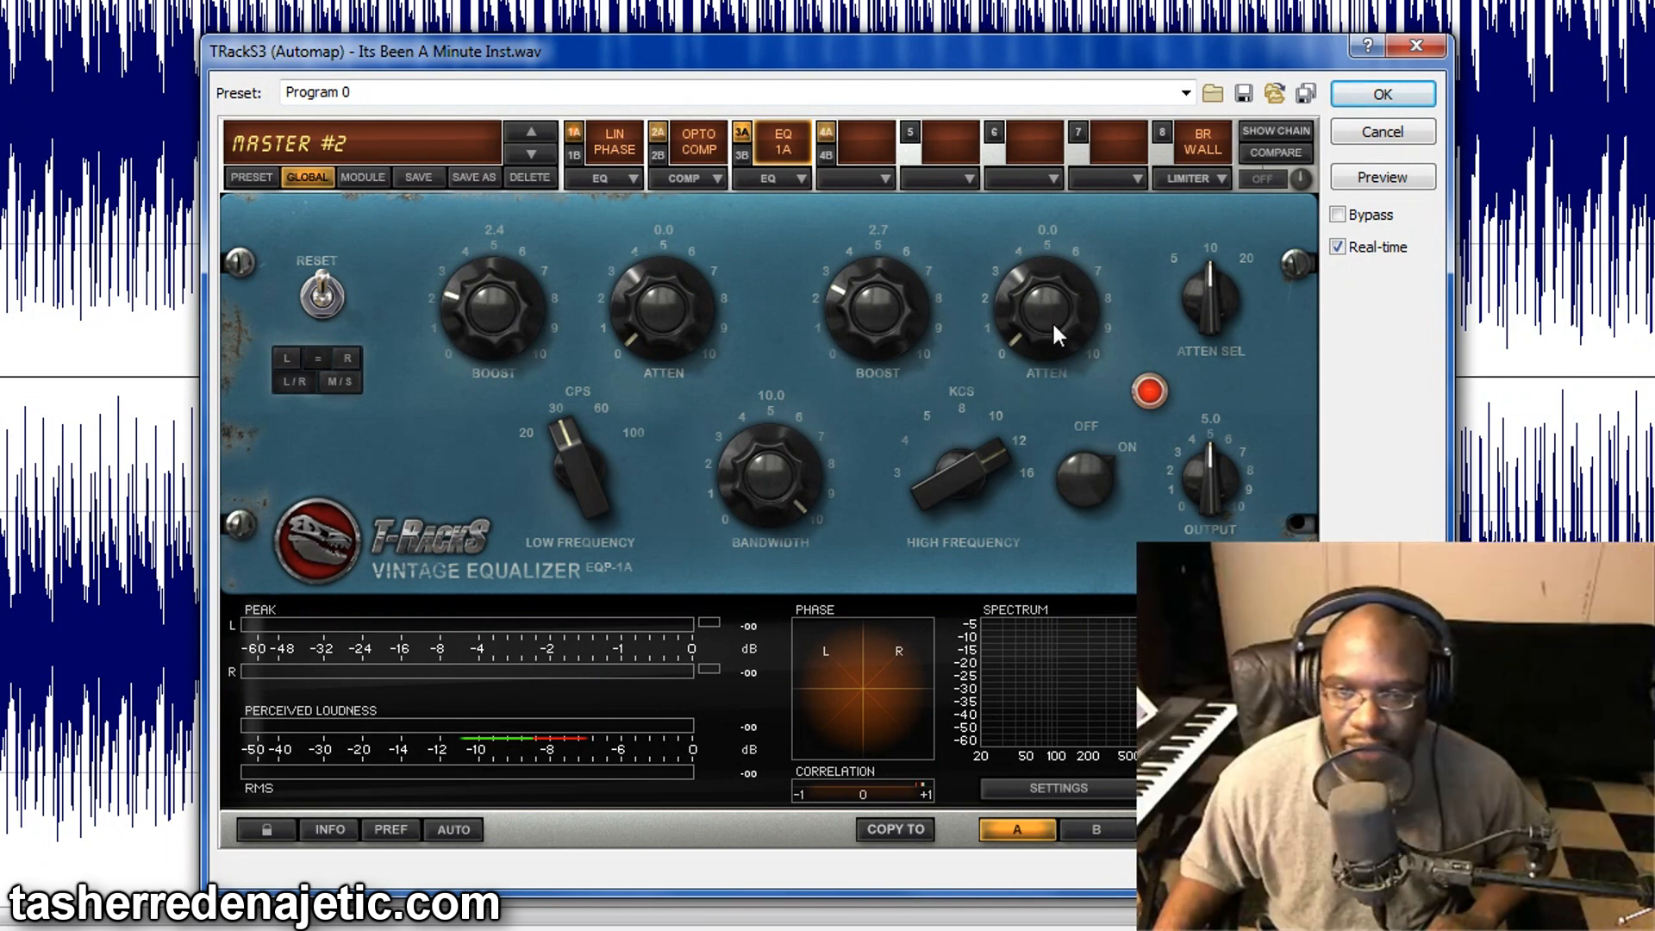
# Step: Lower the brickwall limiter's output ceiling to -3.5 dB while previewing the track
pyautogui.click(1162, 133)
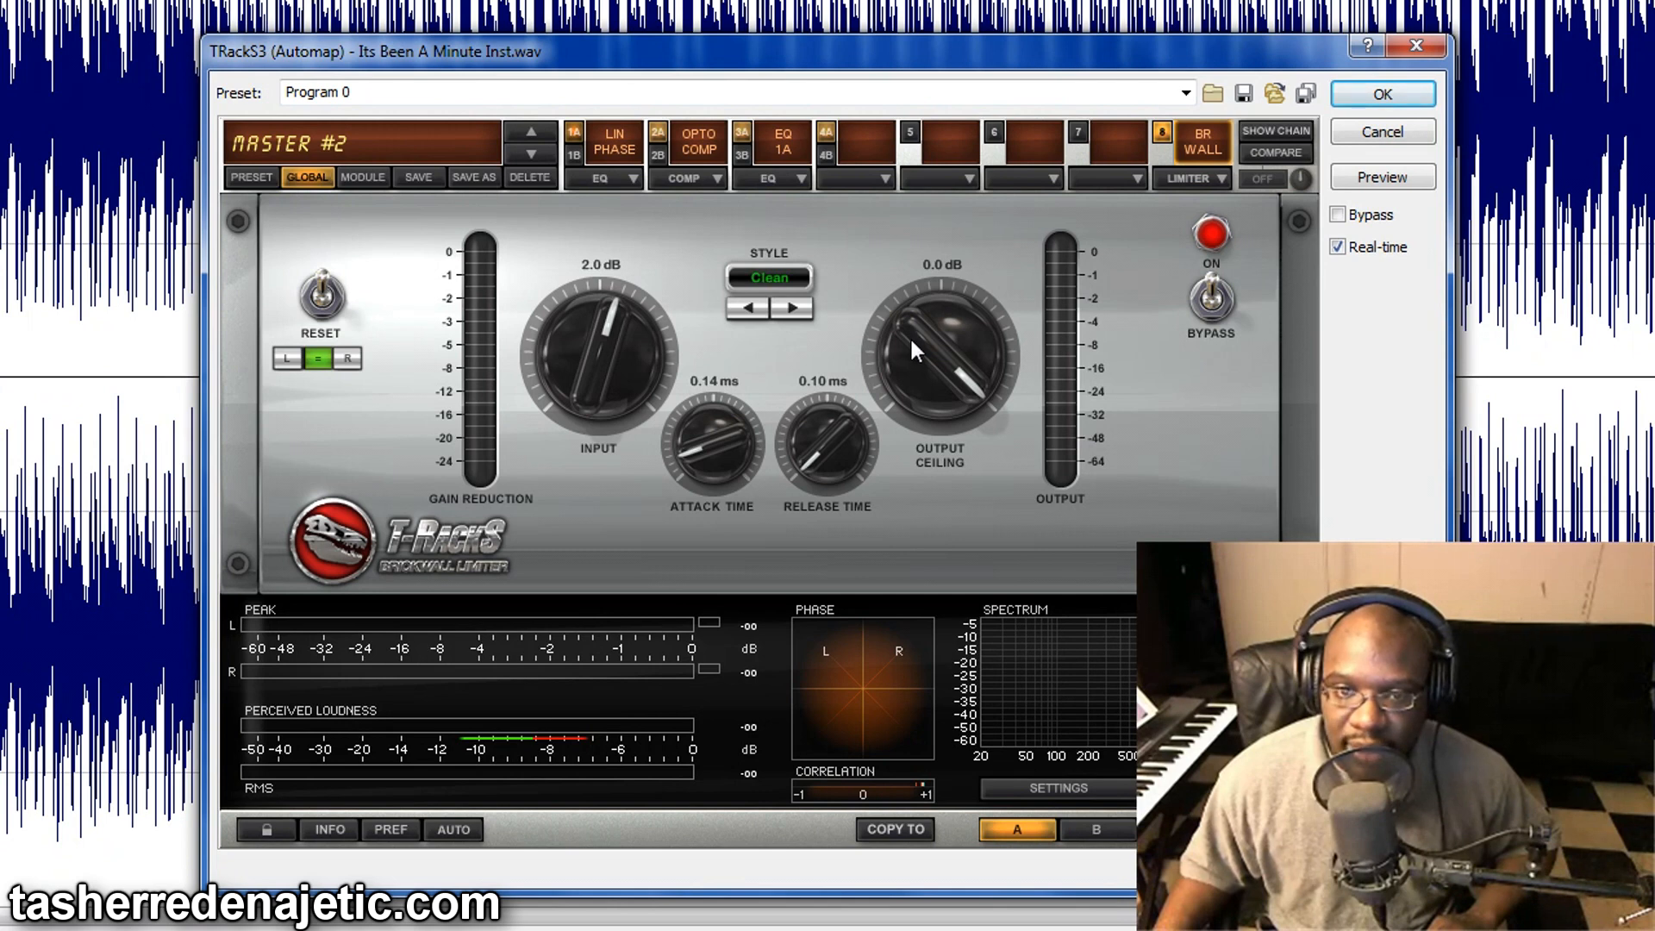
pyautogui.click(1373, 179)
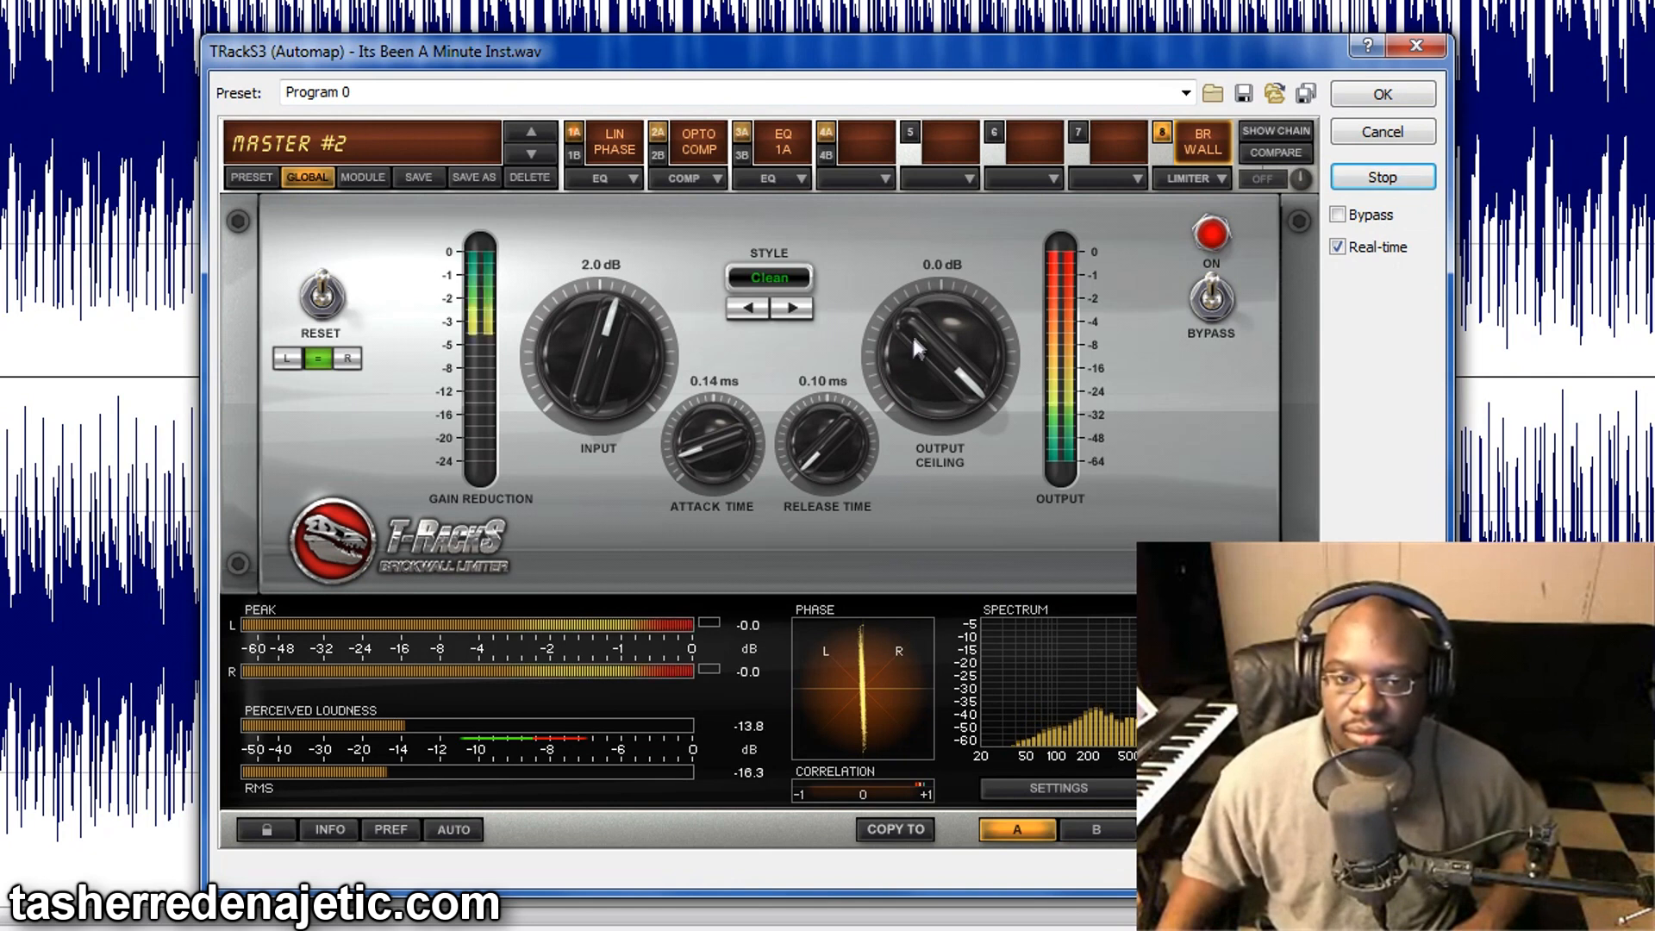
pyautogui.moveTo(907, 324); pyautogui.dragTo(912, 428)
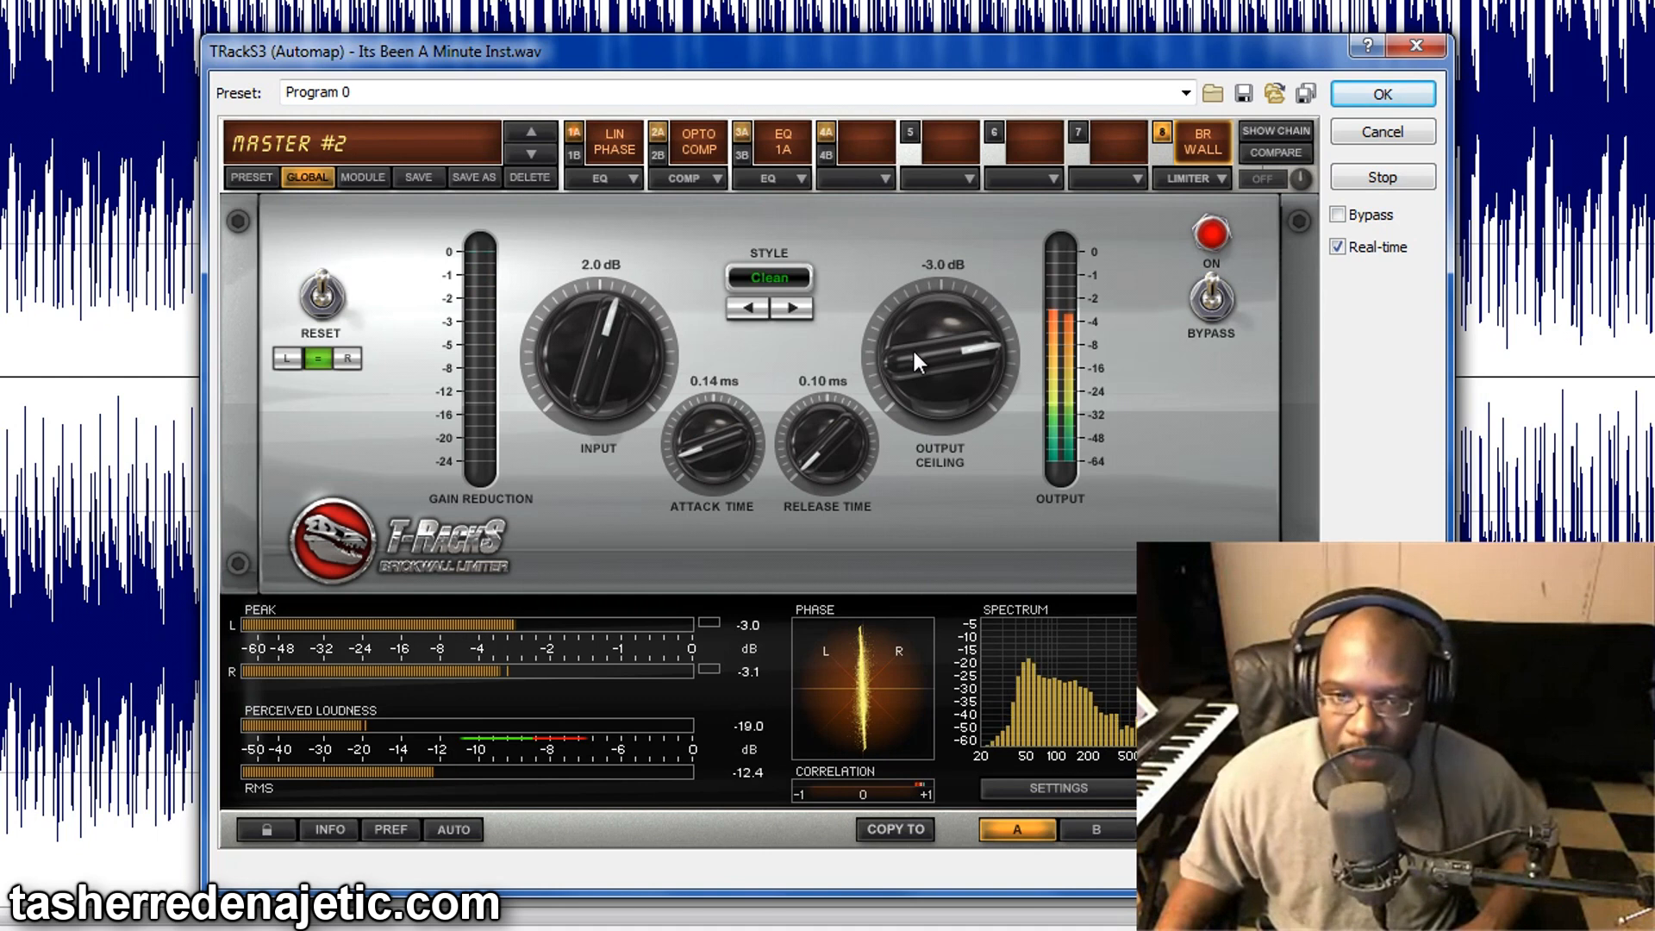
pyautogui.moveTo(898, 357); pyautogui.dragTo(898, 374)
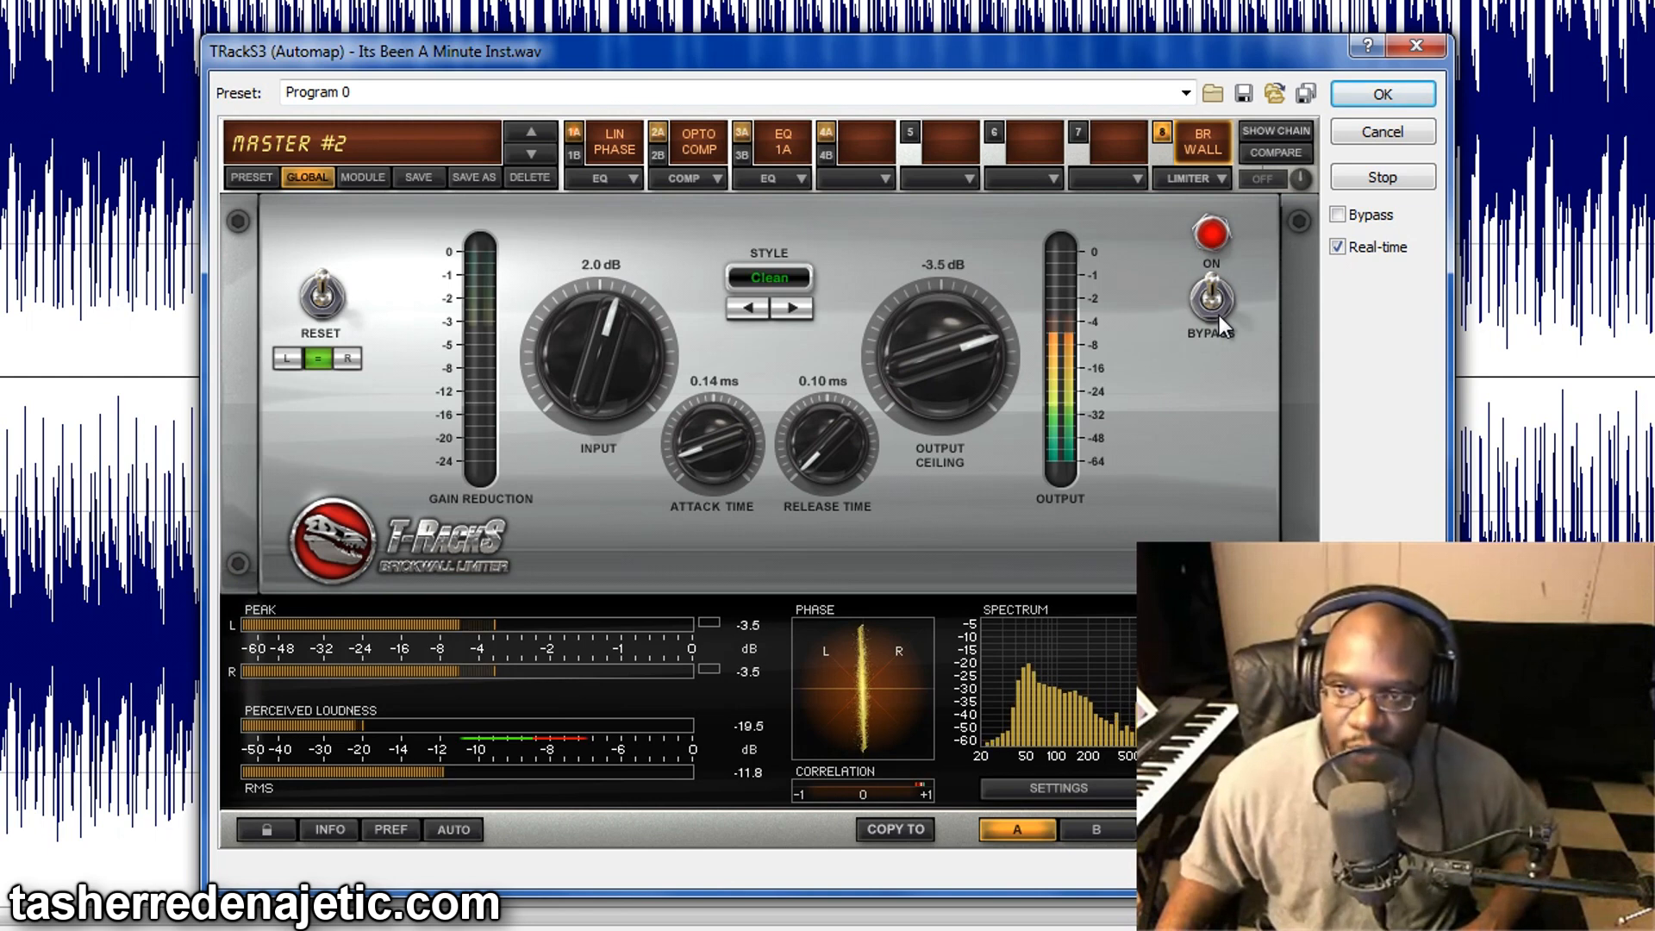
pyautogui.click(1375, 179)
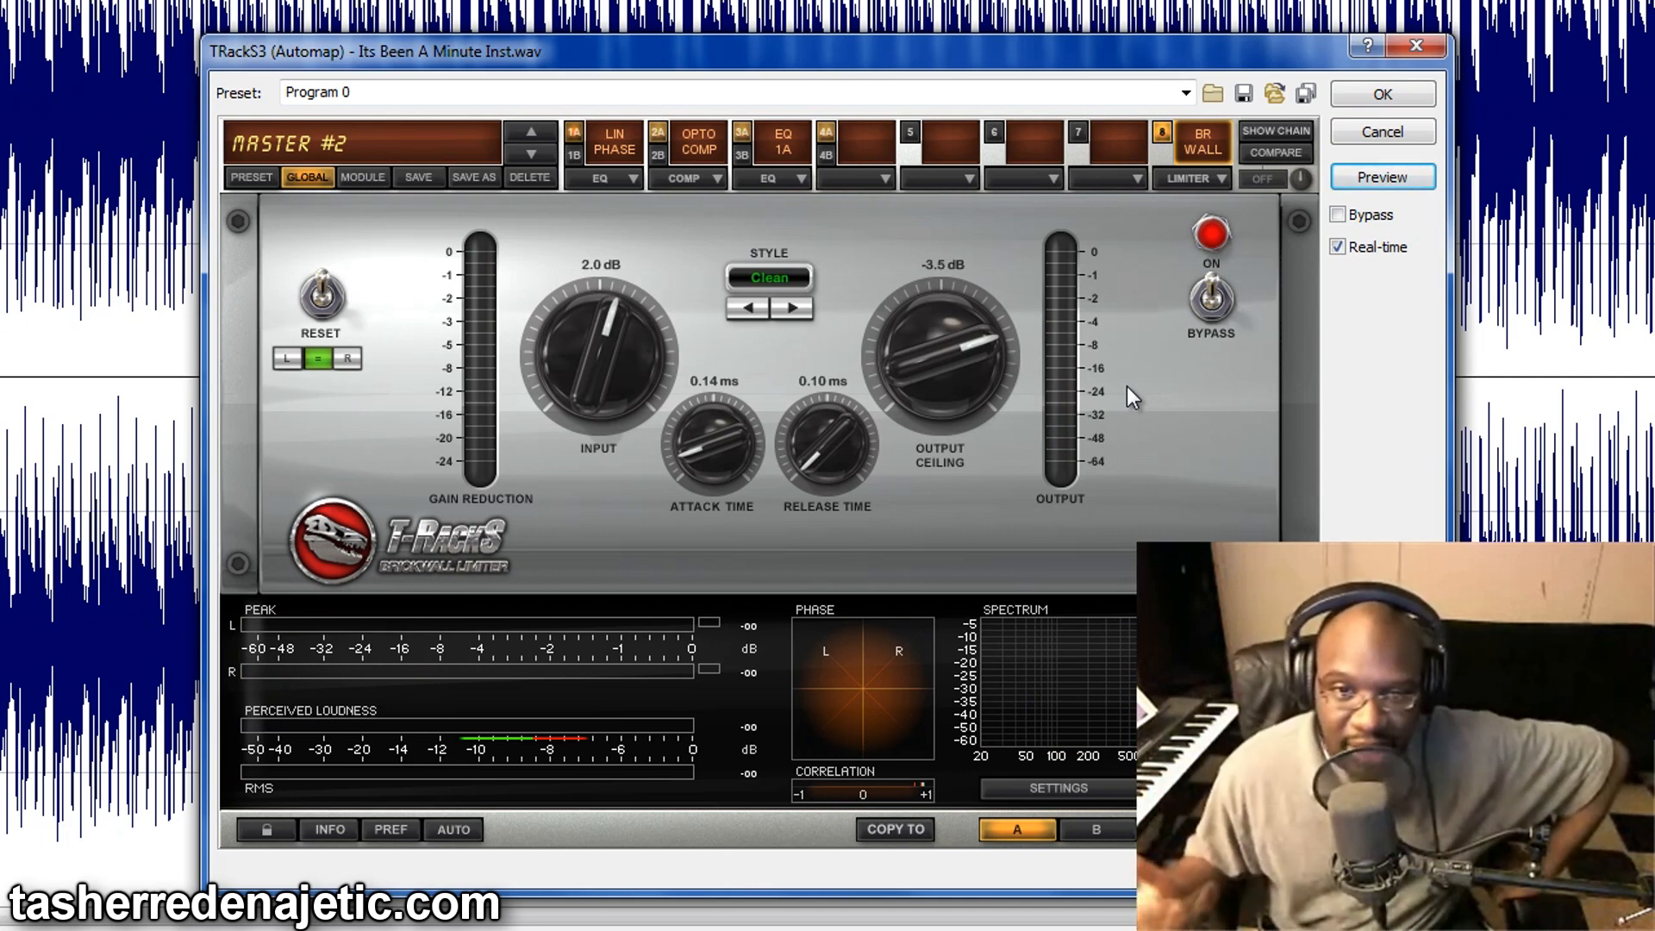
# Step: In the linear phase EQ, set the band 6 gain to 2.6 dB and the band 2 gain to -0.7 dB during preview
pyautogui.click(573, 136)
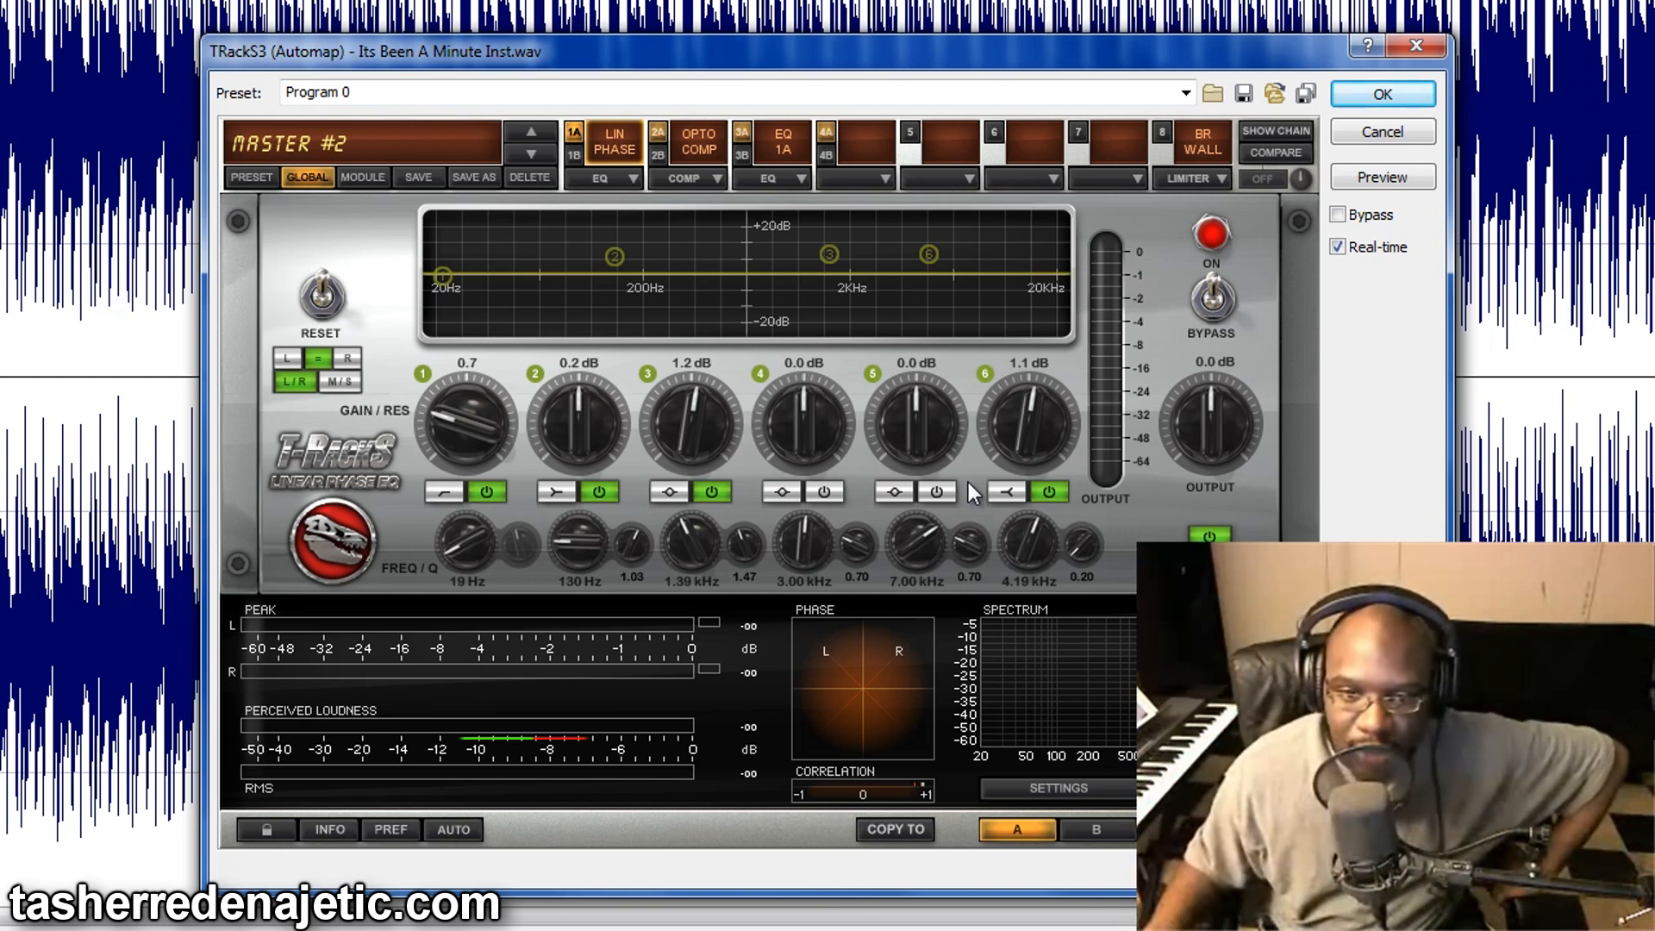
pyautogui.click(1402, 191)
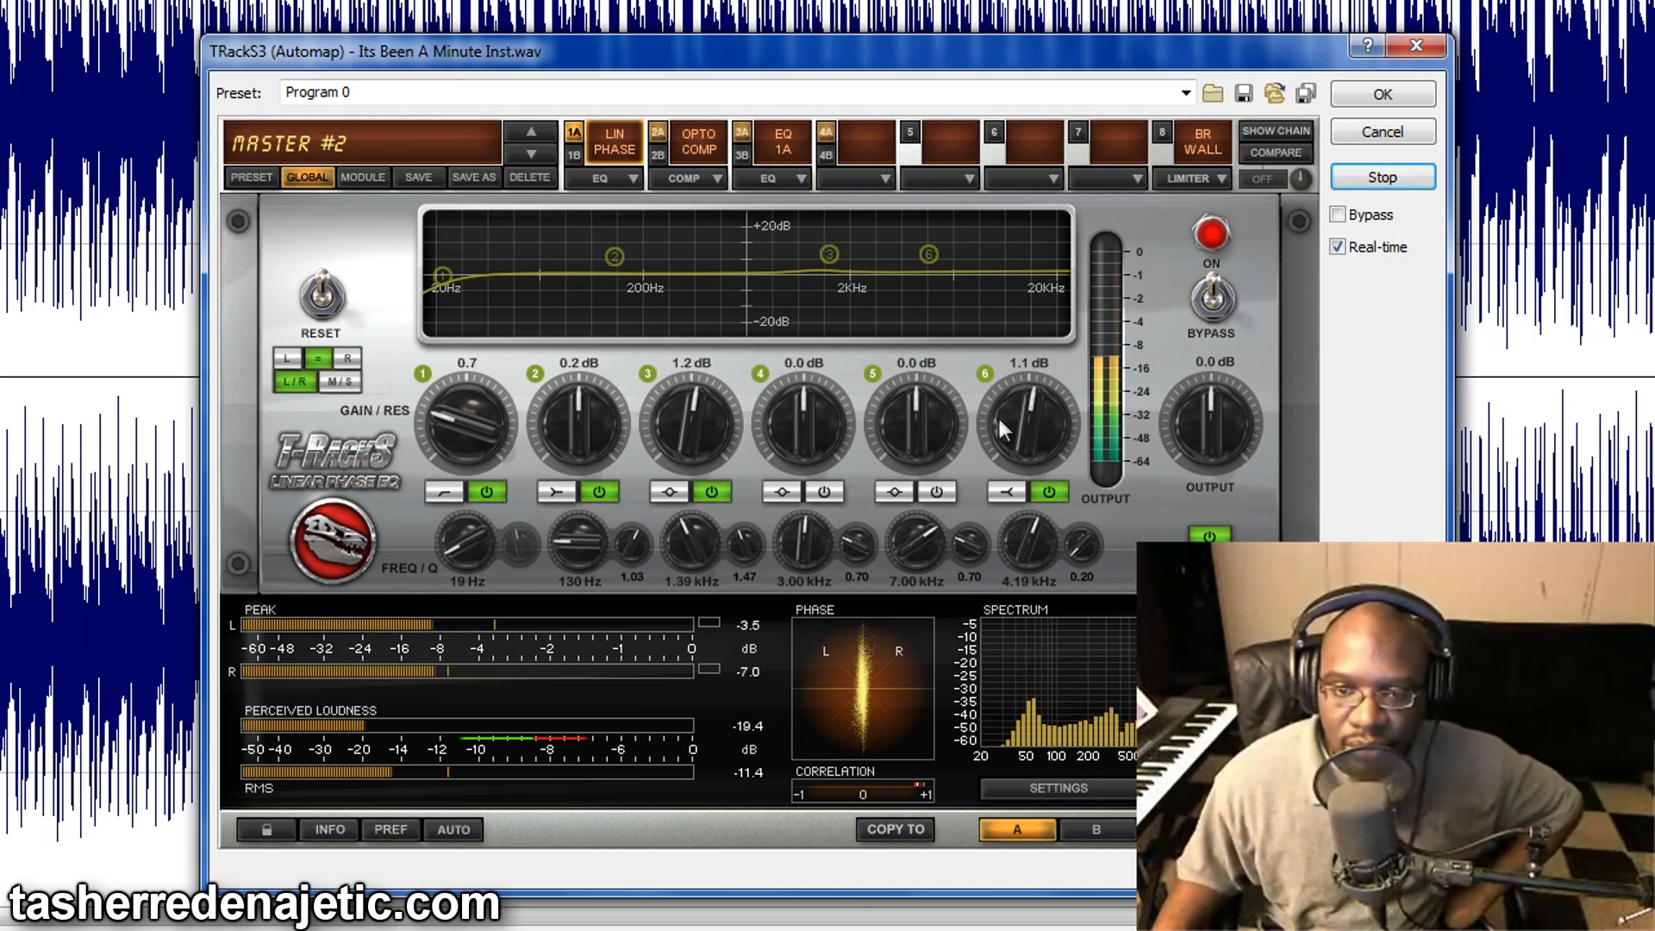
pyautogui.moveTo(1002, 424); pyautogui.dragTo(1005, 400)
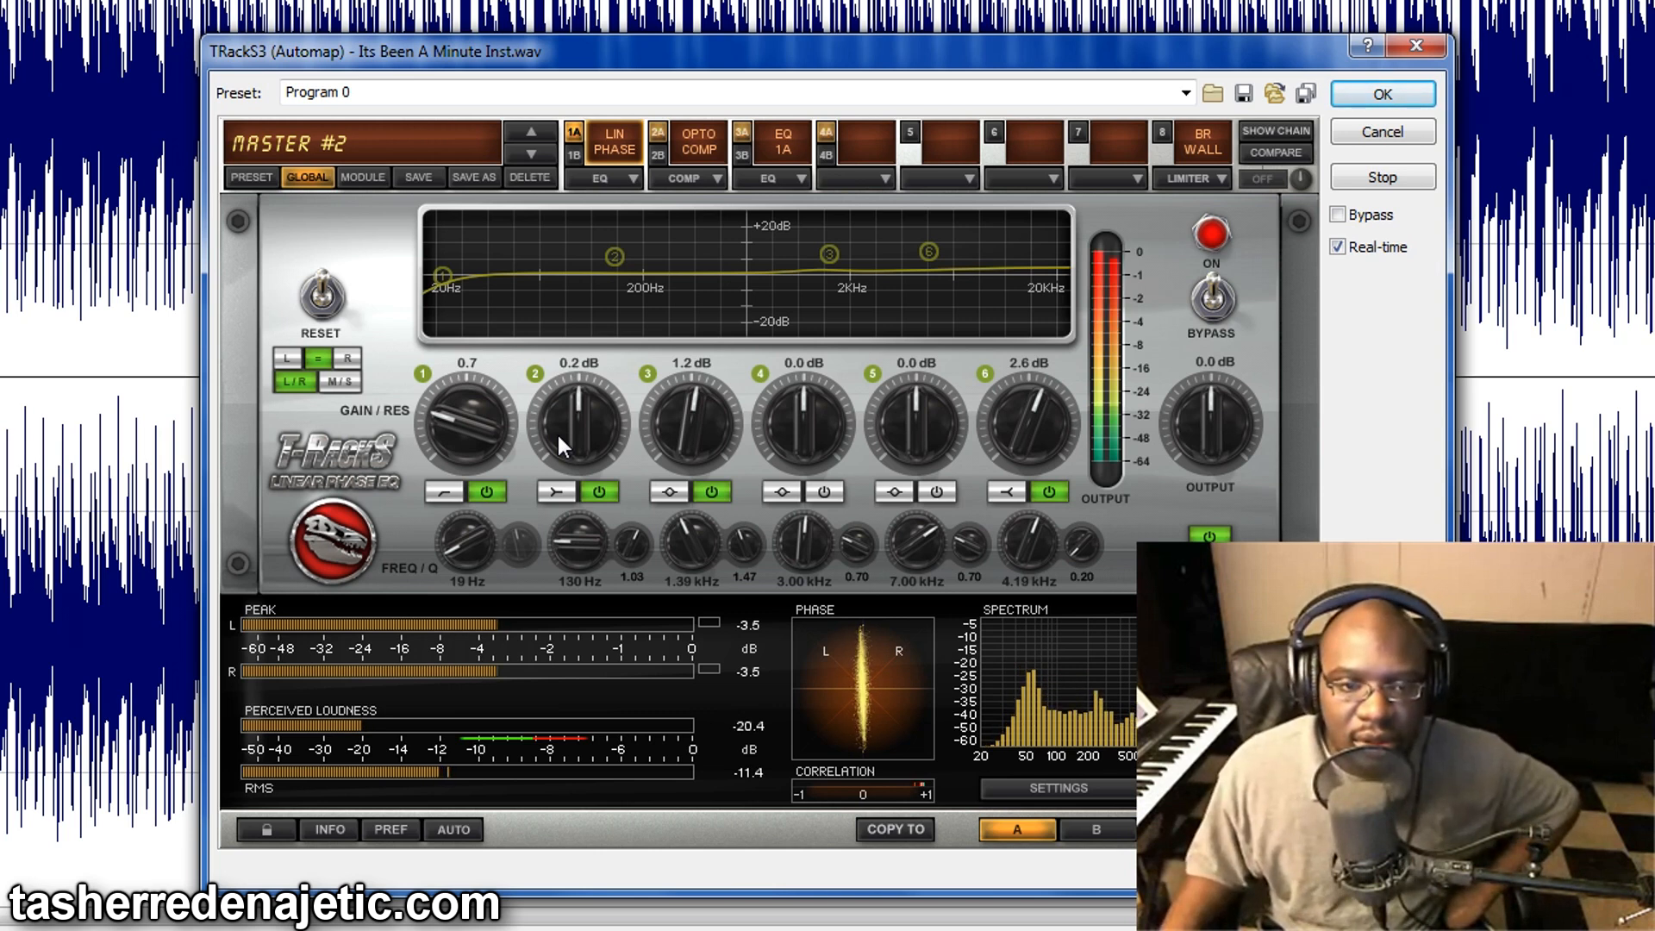
pyautogui.moveTo(552, 432); pyautogui.dragTo(552, 422)
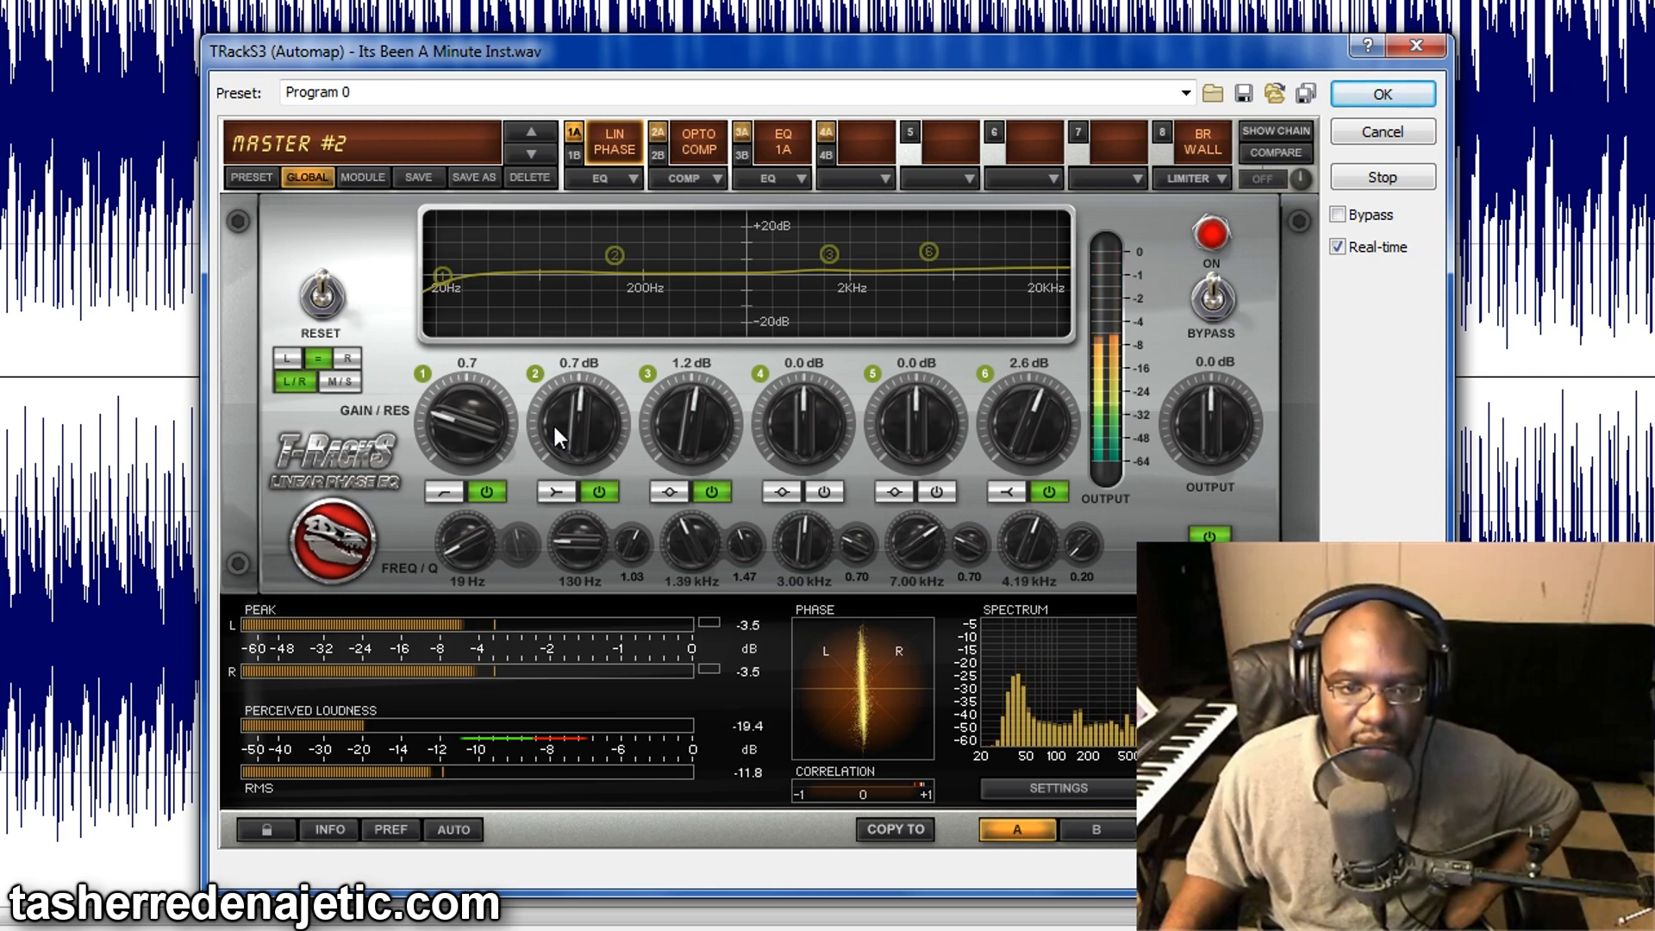
pyautogui.moveTo(552, 422); pyautogui.dragTo(556, 443)
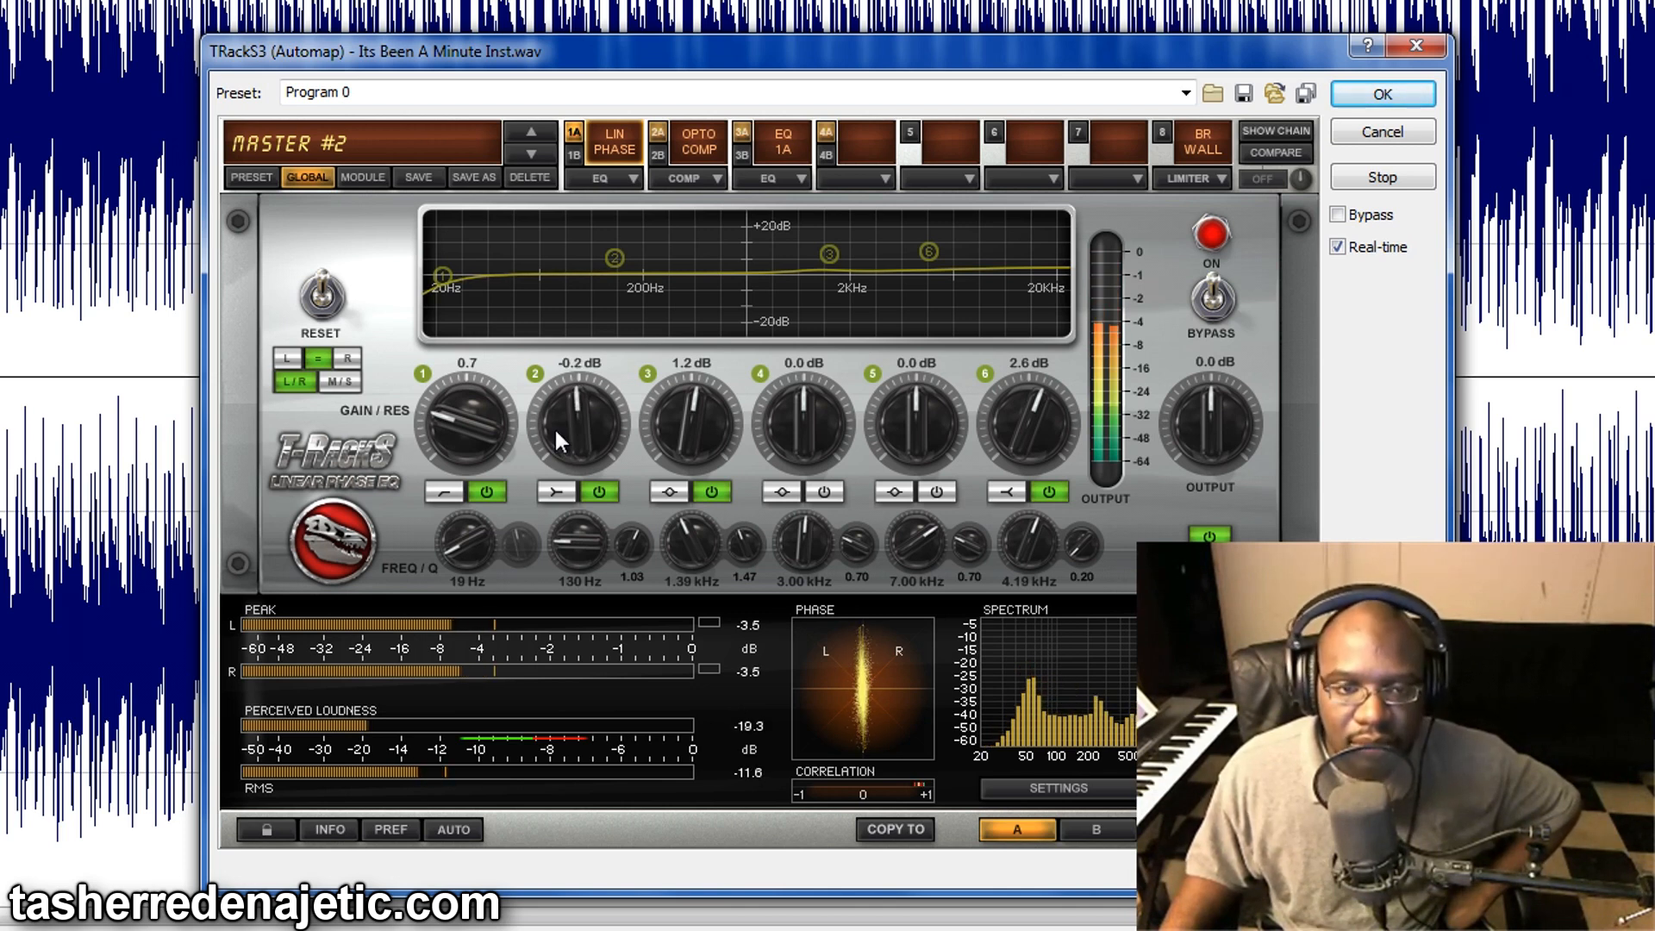
pyautogui.moveTo(555, 427); pyautogui.dragTo(555, 438)
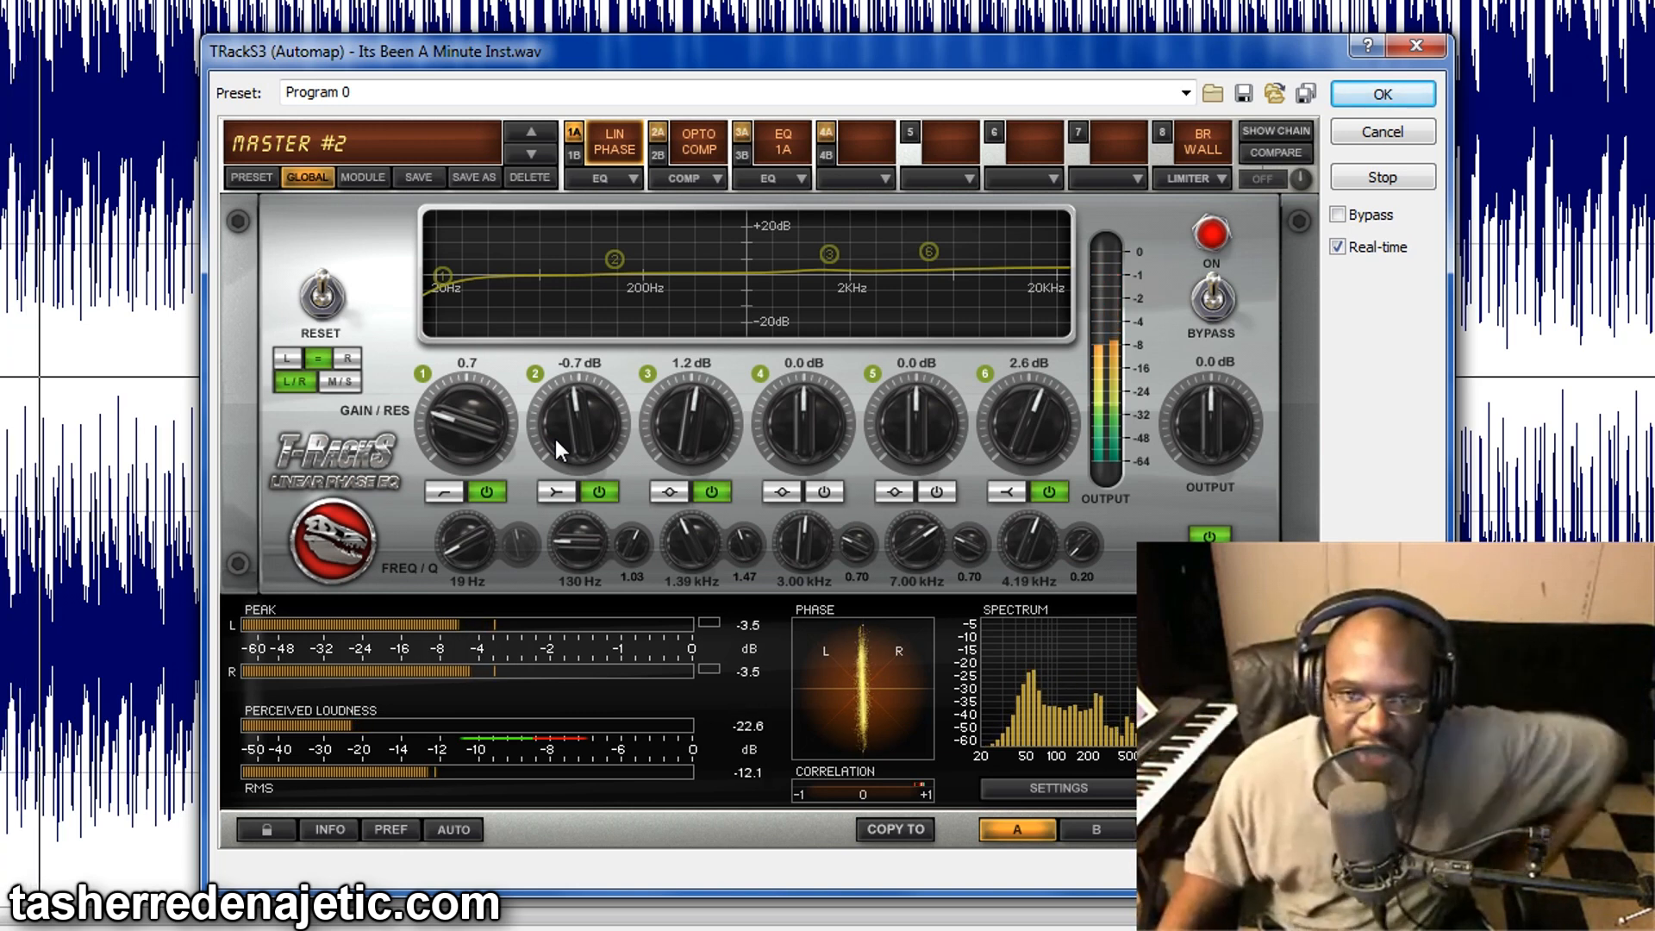
# Step: Enable band 4 of the linear phase EQ, raise its gain to 2.7 dB at 3.00 kHz, and stop the preview
pyautogui.click(826, 492)
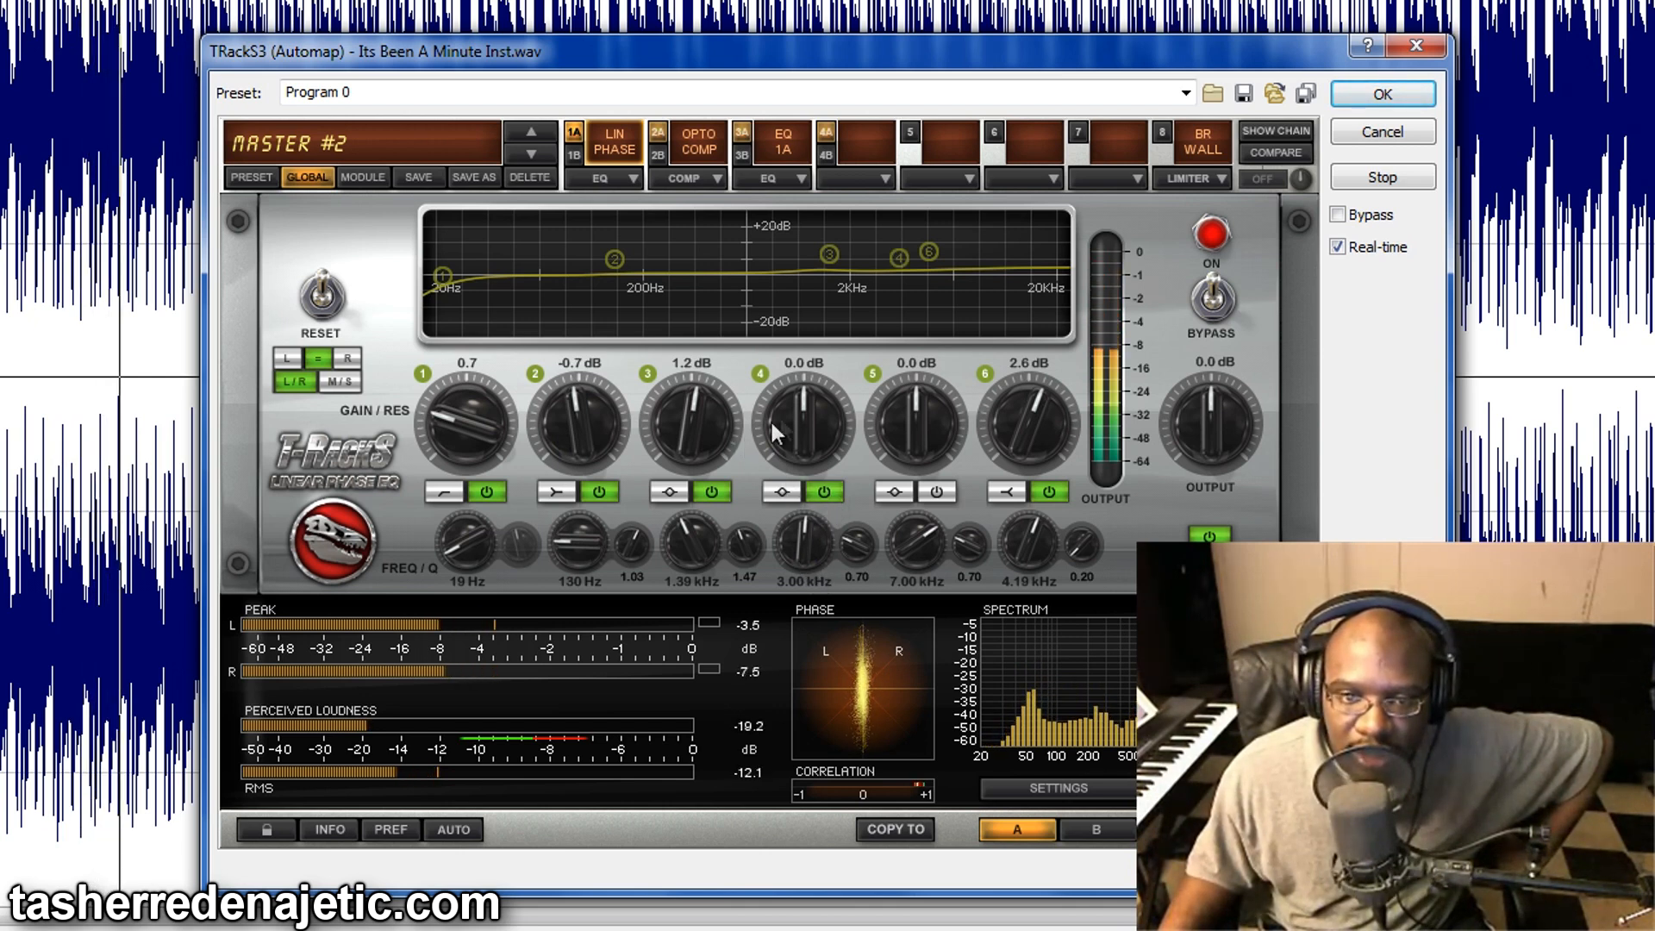
pyautogui.moveTo(775, 427); pyautogui.dragTo(783, 405)
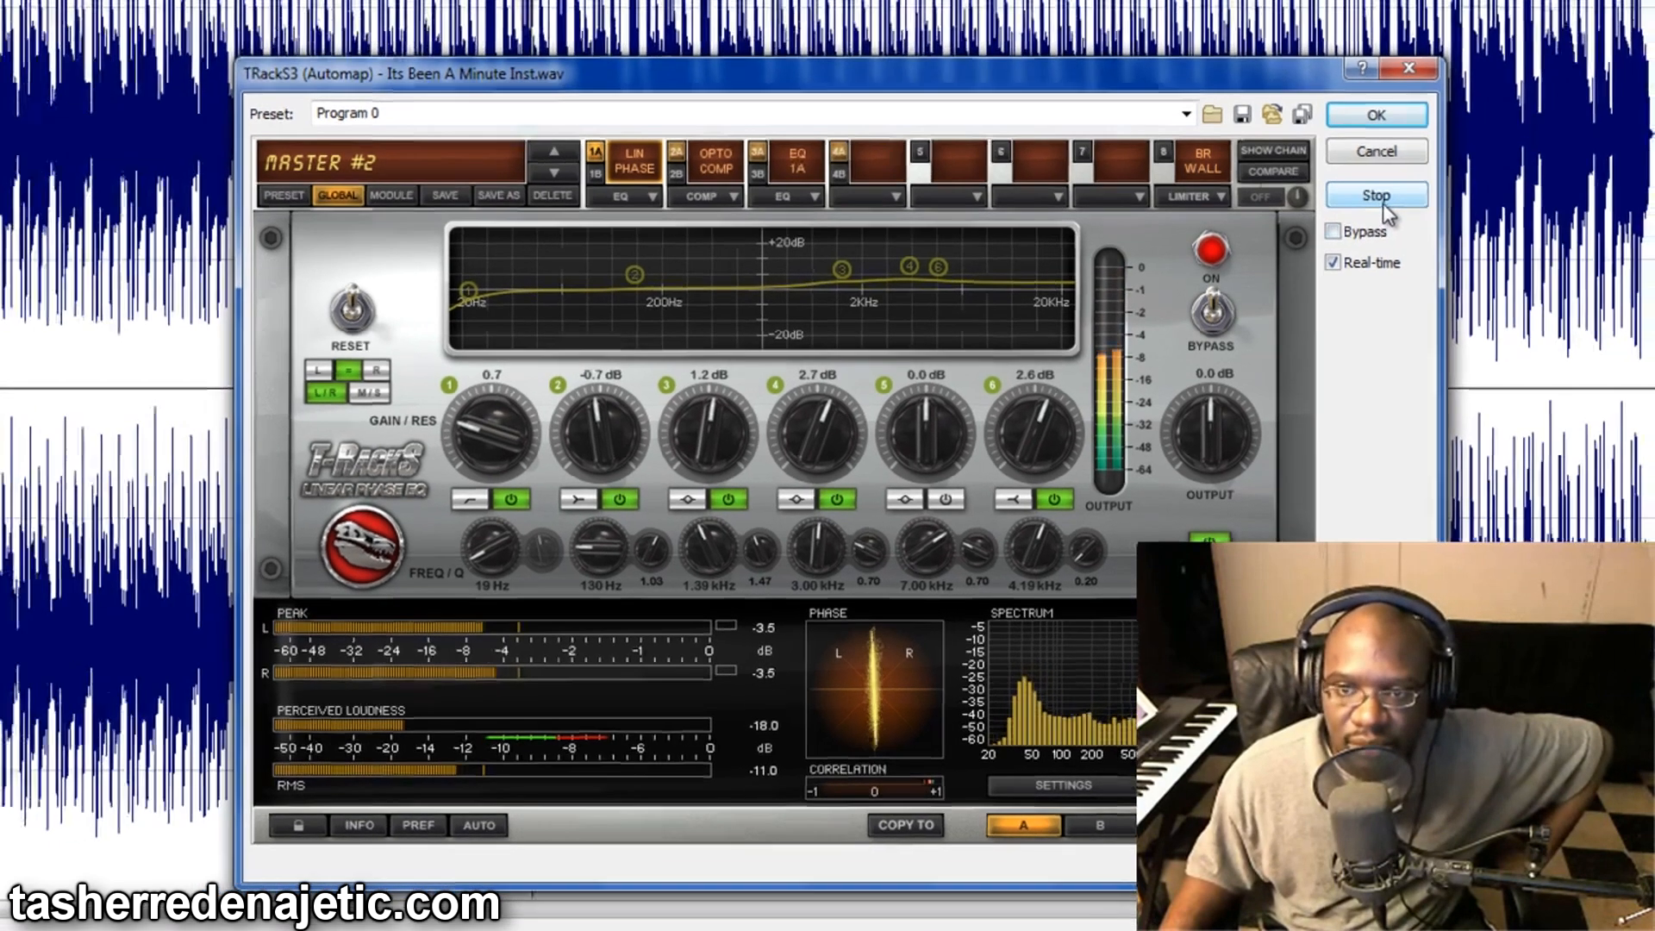
pyautogui.click(1383, 178)
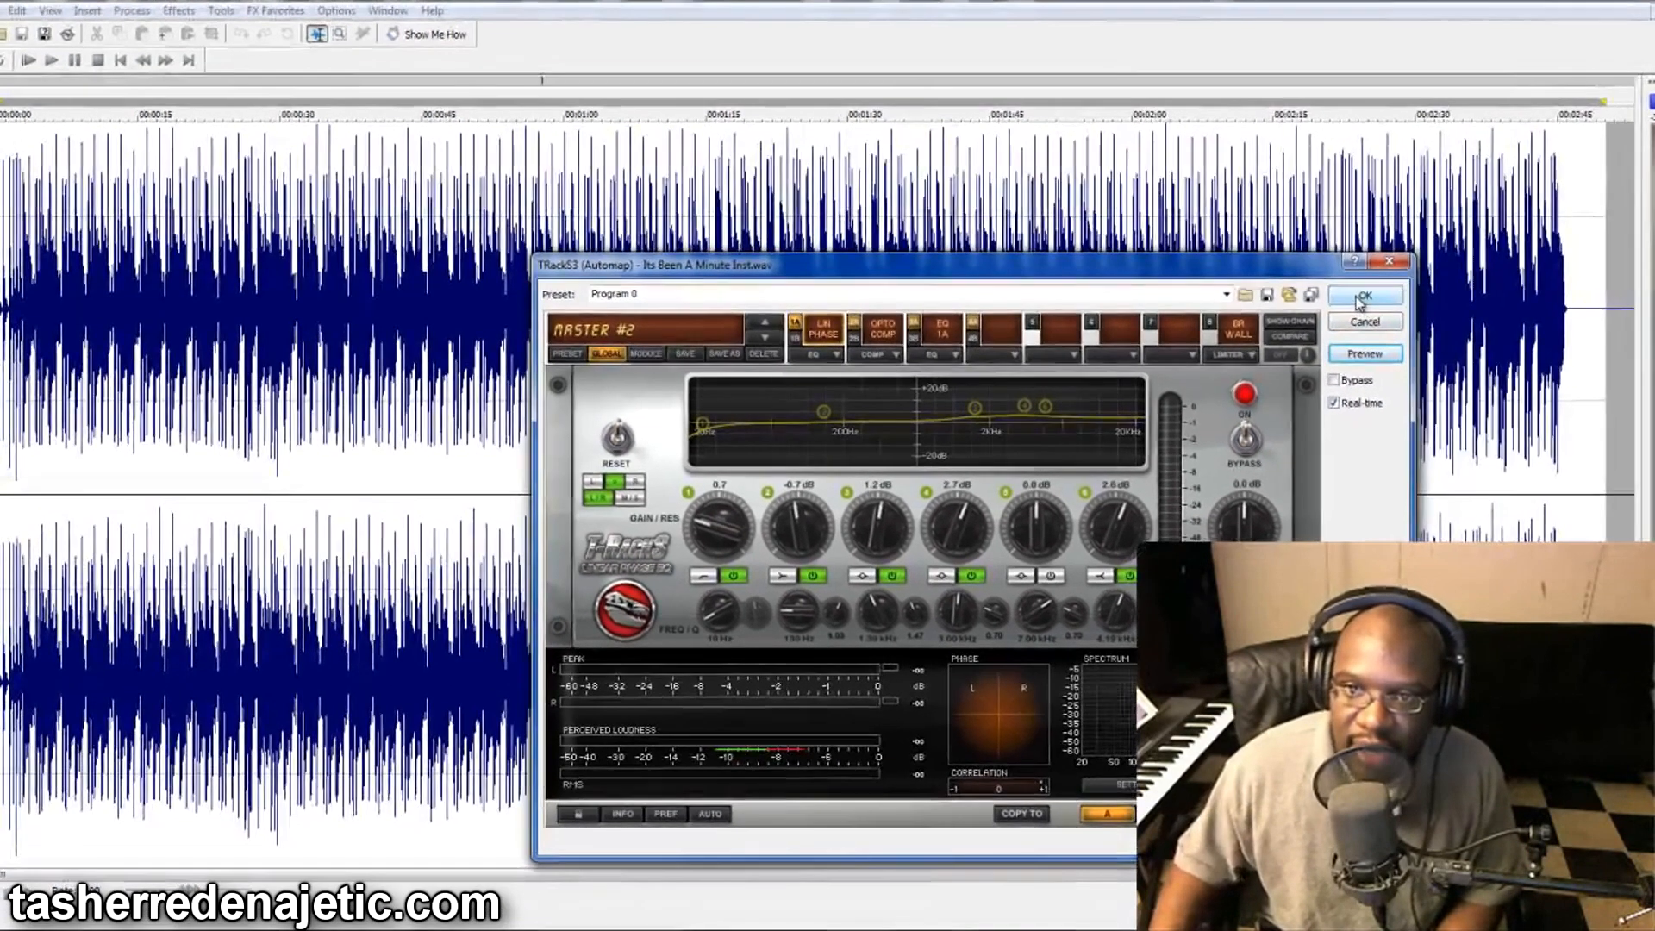
# Step: Apply the T-RackS 3 mastering chain to the whole track and play back the processed audio
pyautogui.click(1325, 288)
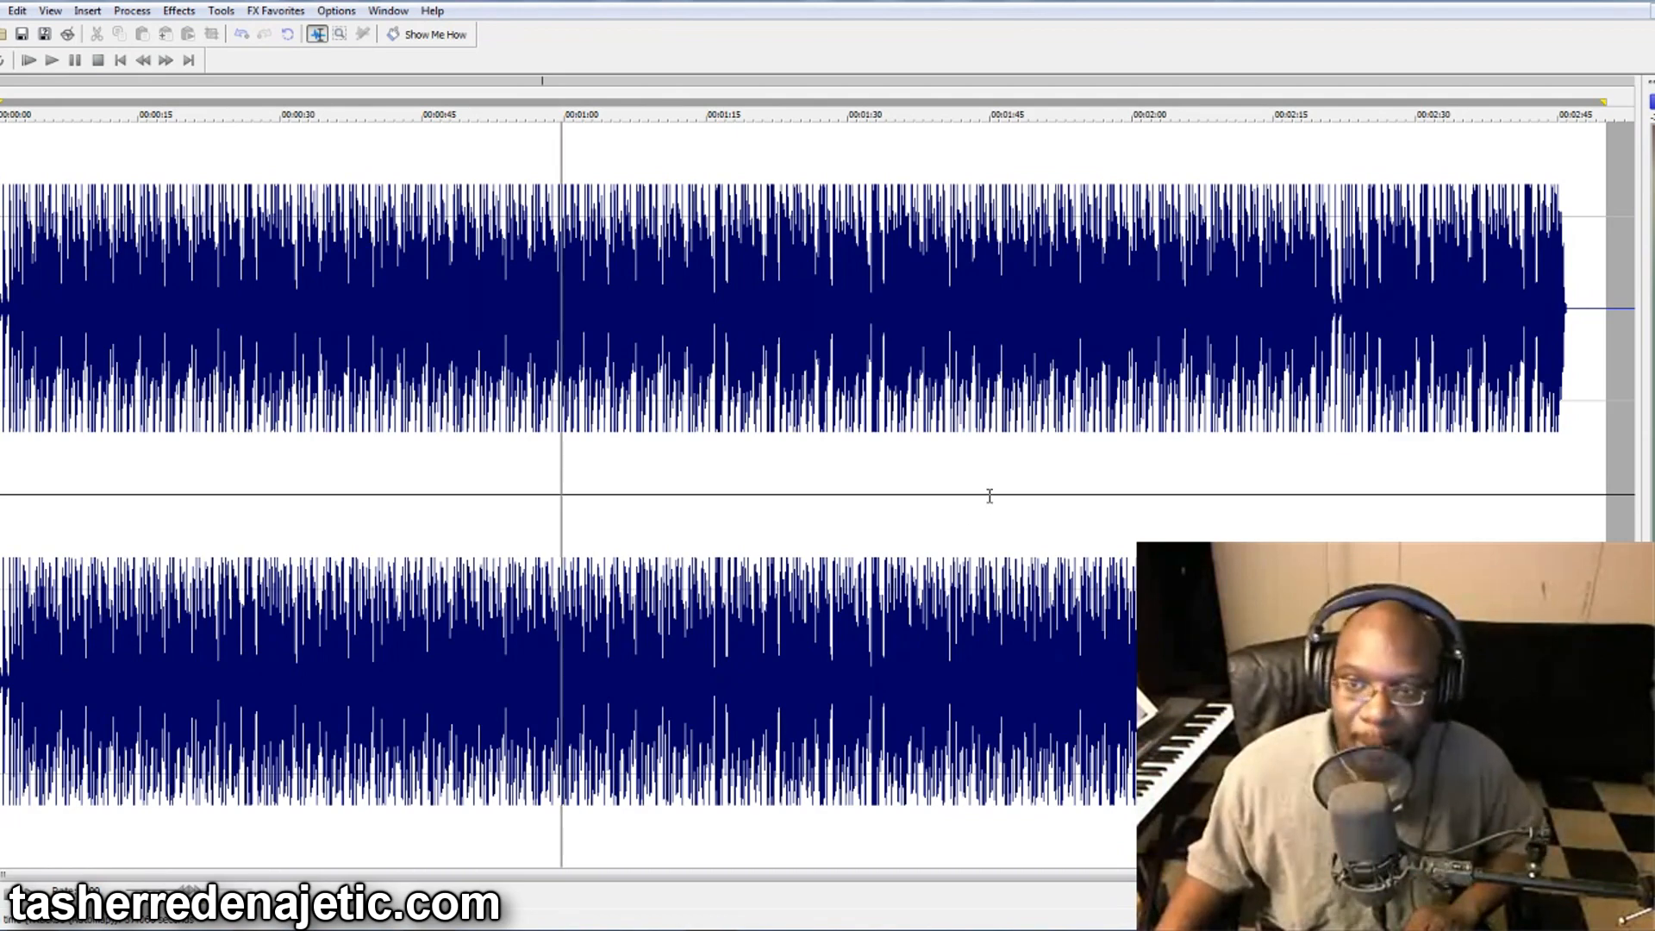
pyautogui.press('space')
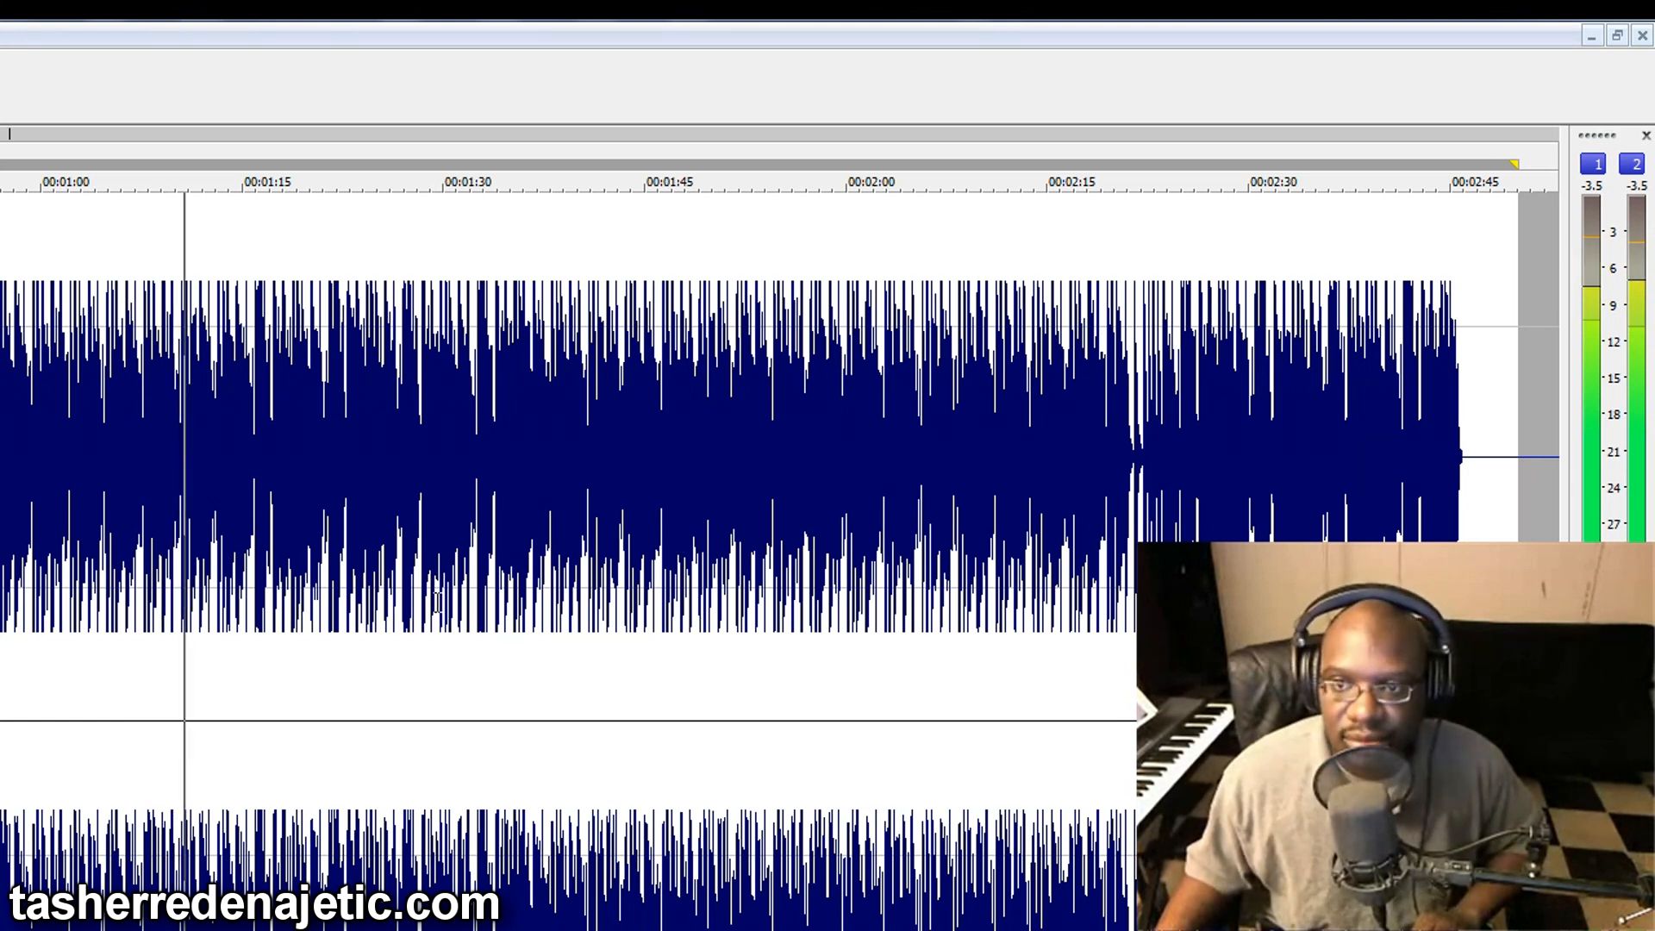
pyautogui.press('space')
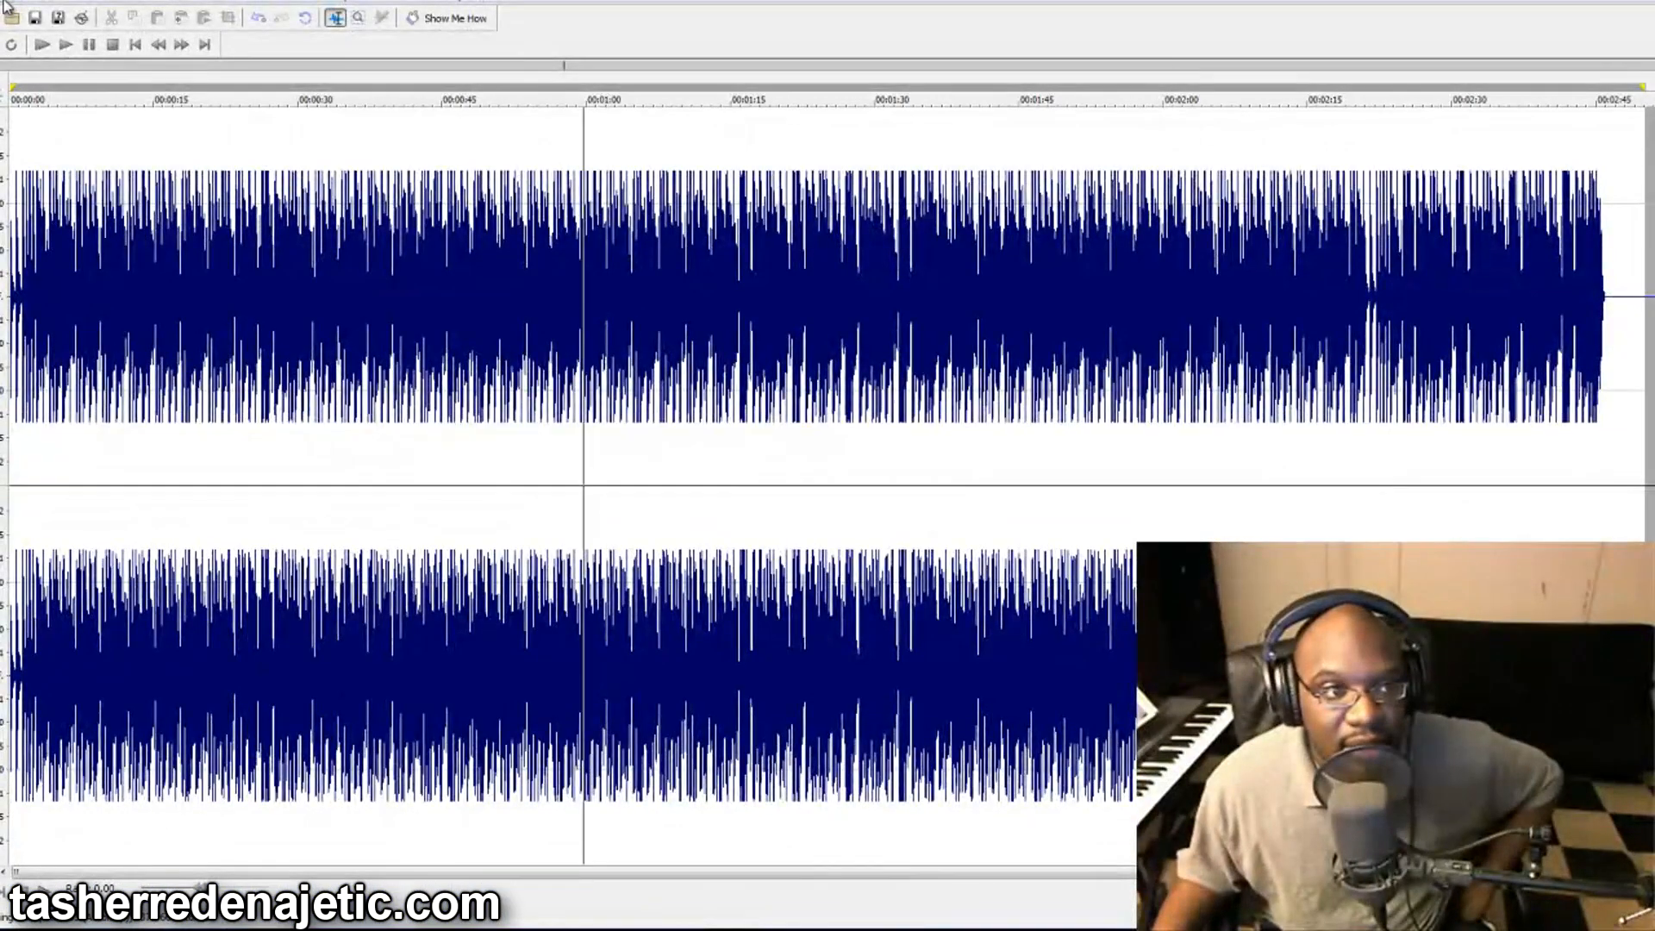
# Step: Save the mastered track as an MP3 file named 2003-7 in the 2003 folder, and play back the saved audio
pyautogui.click(4, 3)
pyautogui.click(34, 98)
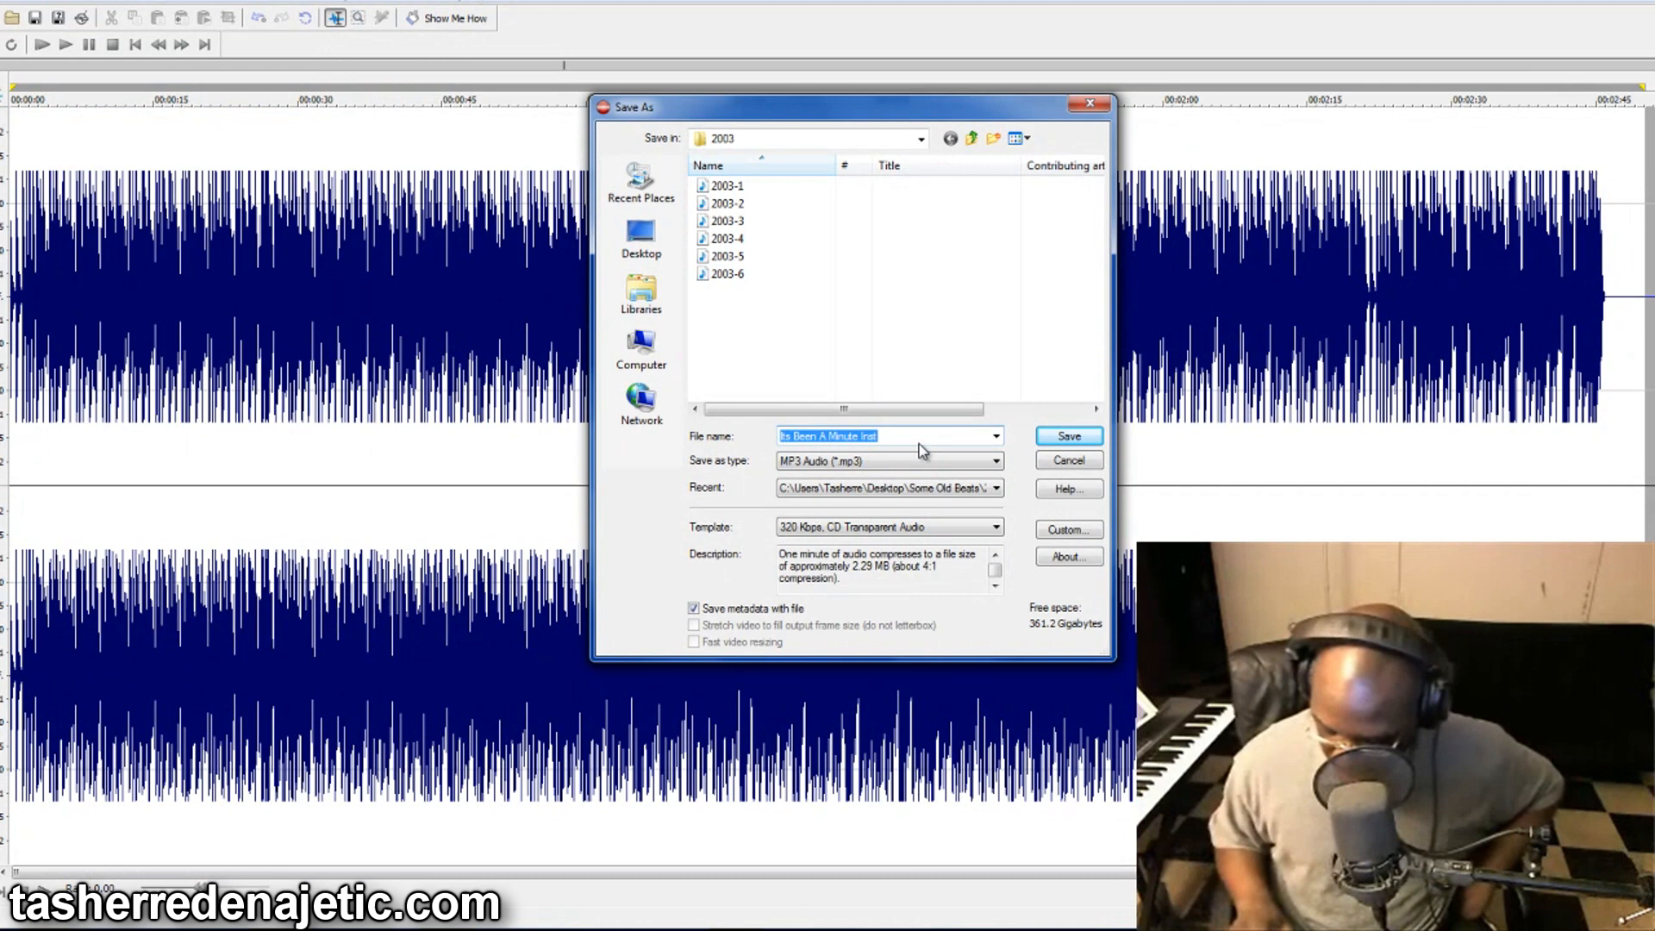
pyautogui.write('2')
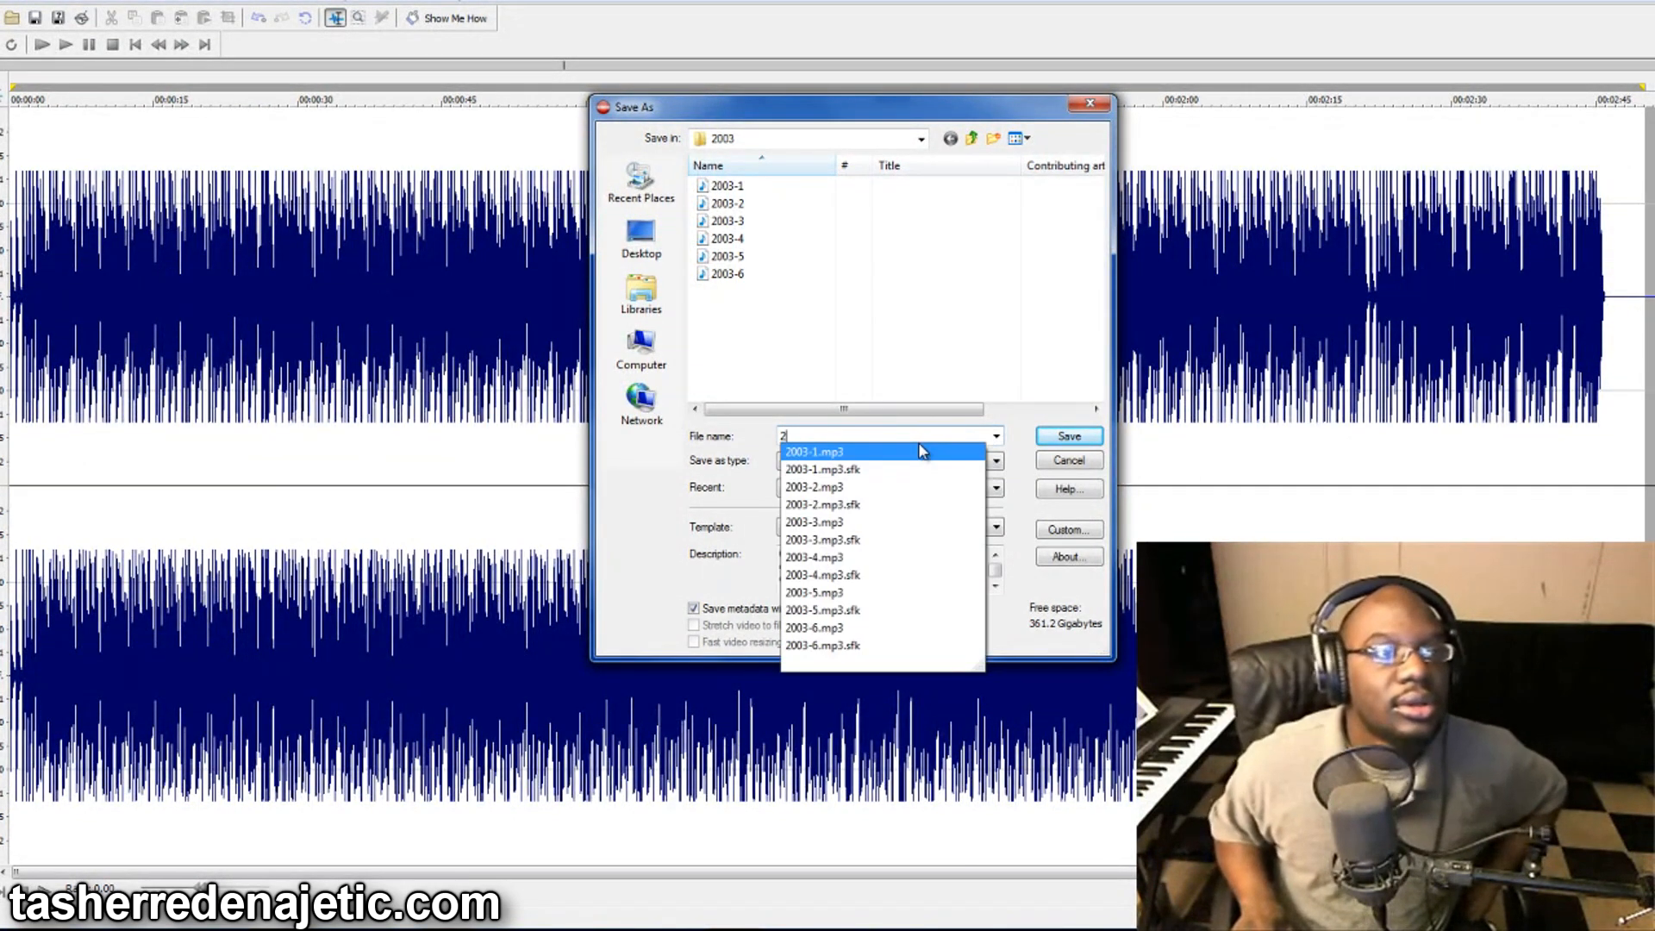
pyautogui.write('00')
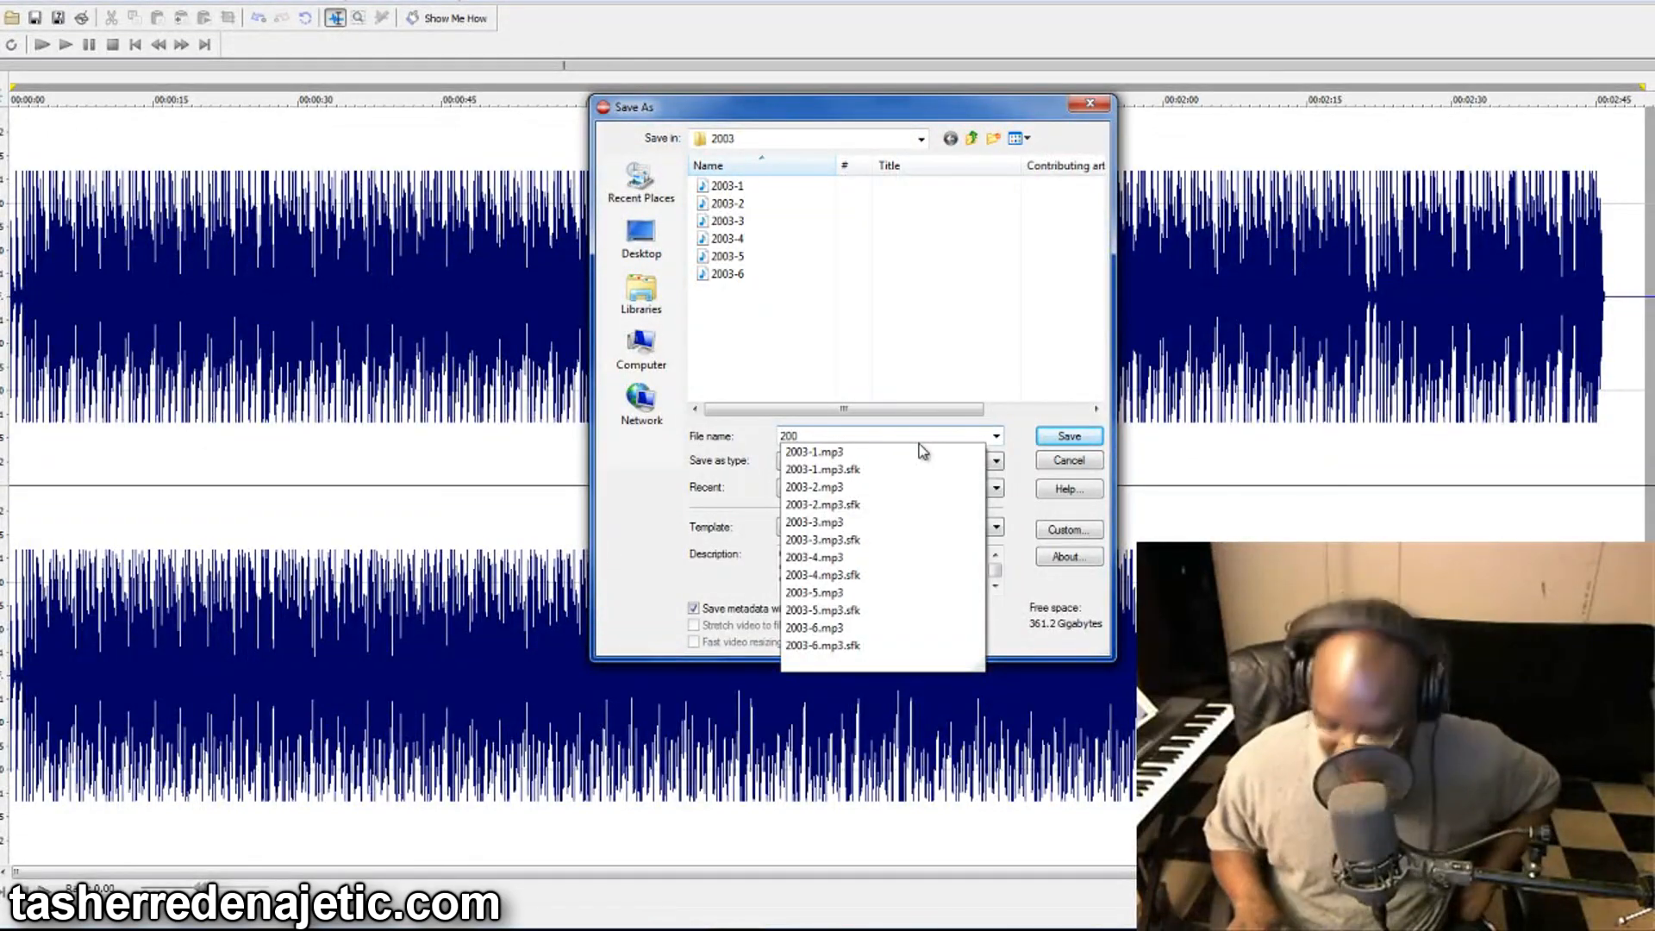
pyautogui.write('3-7')
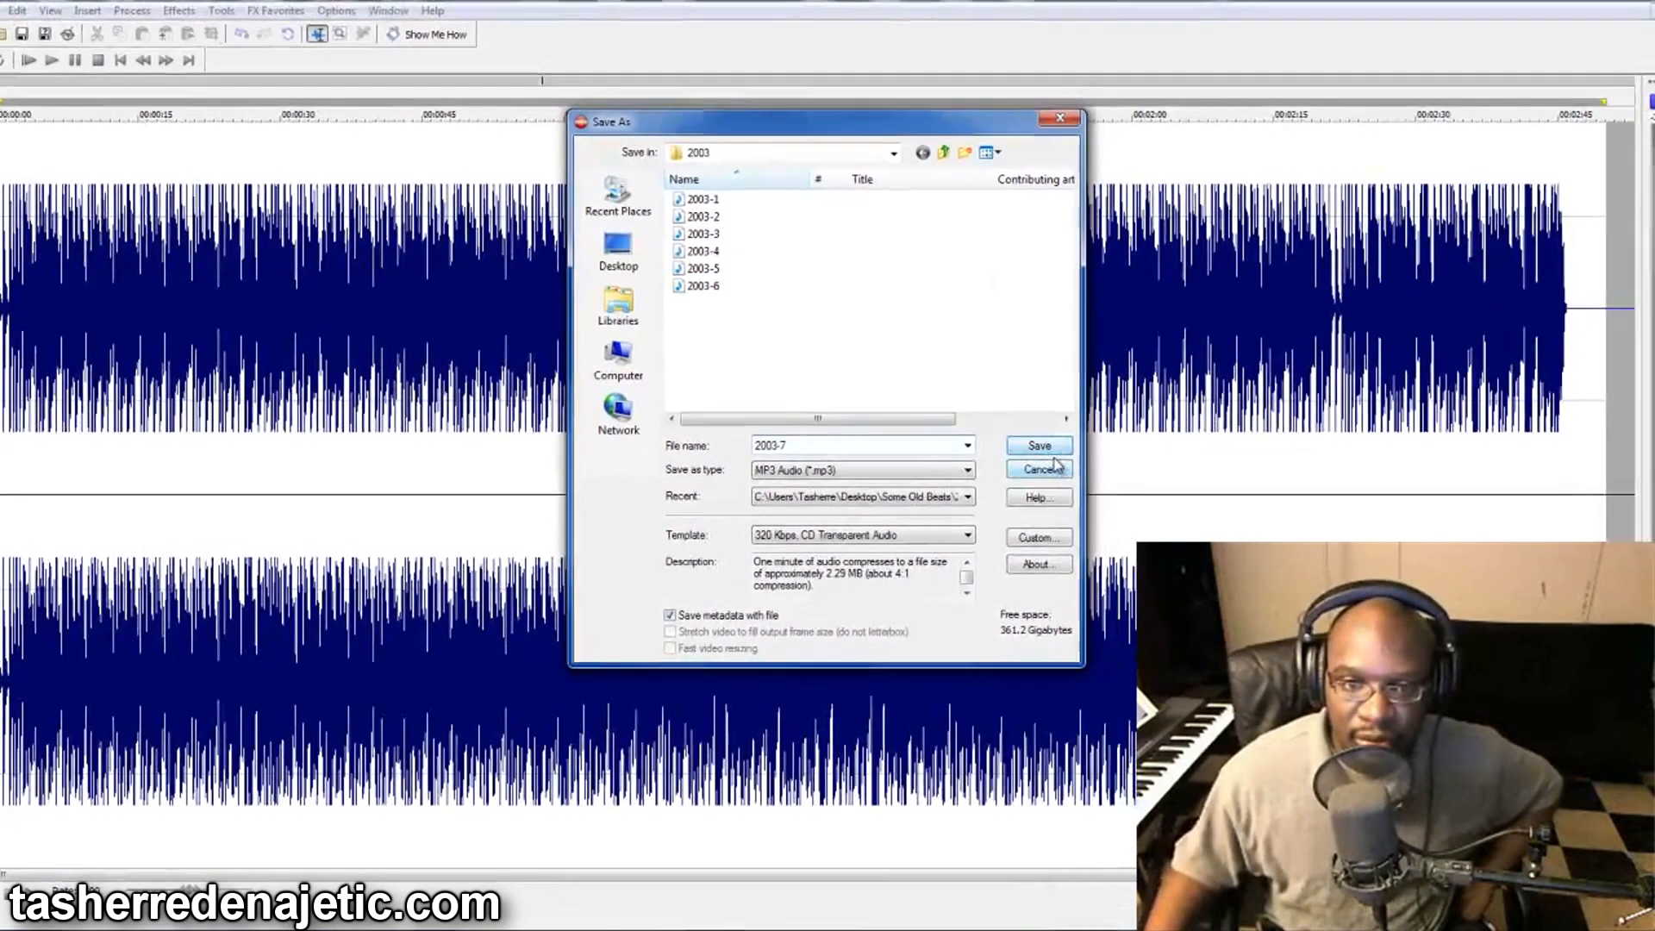
pyautogui.click(1043, 446)
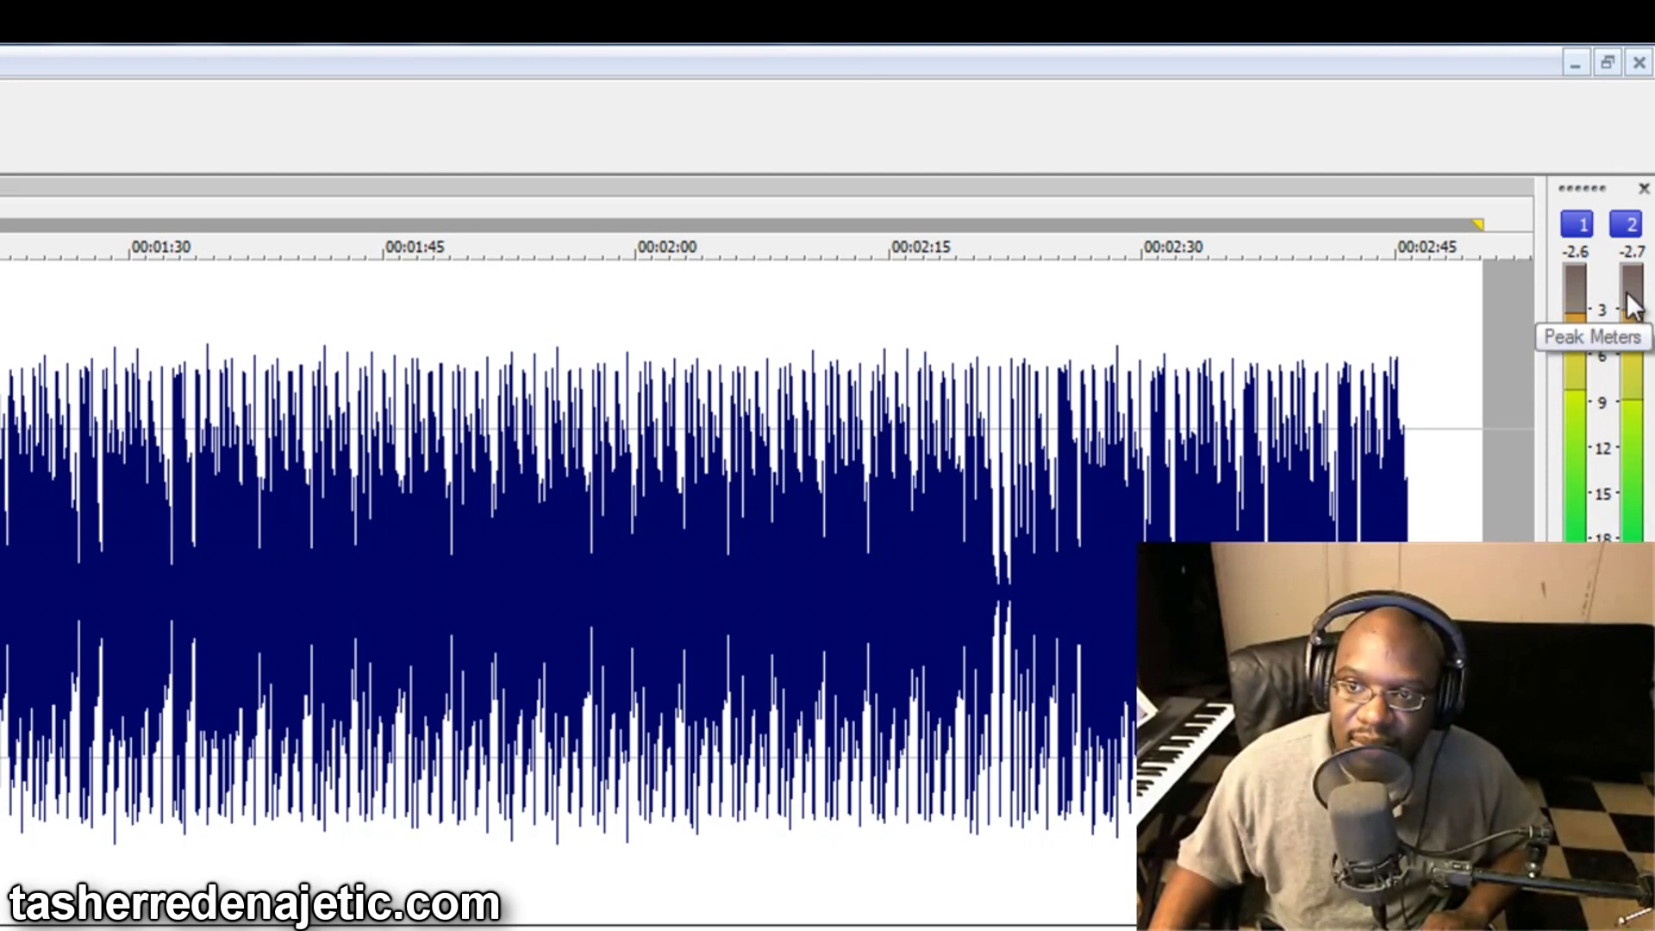
pyautogui.press('space')
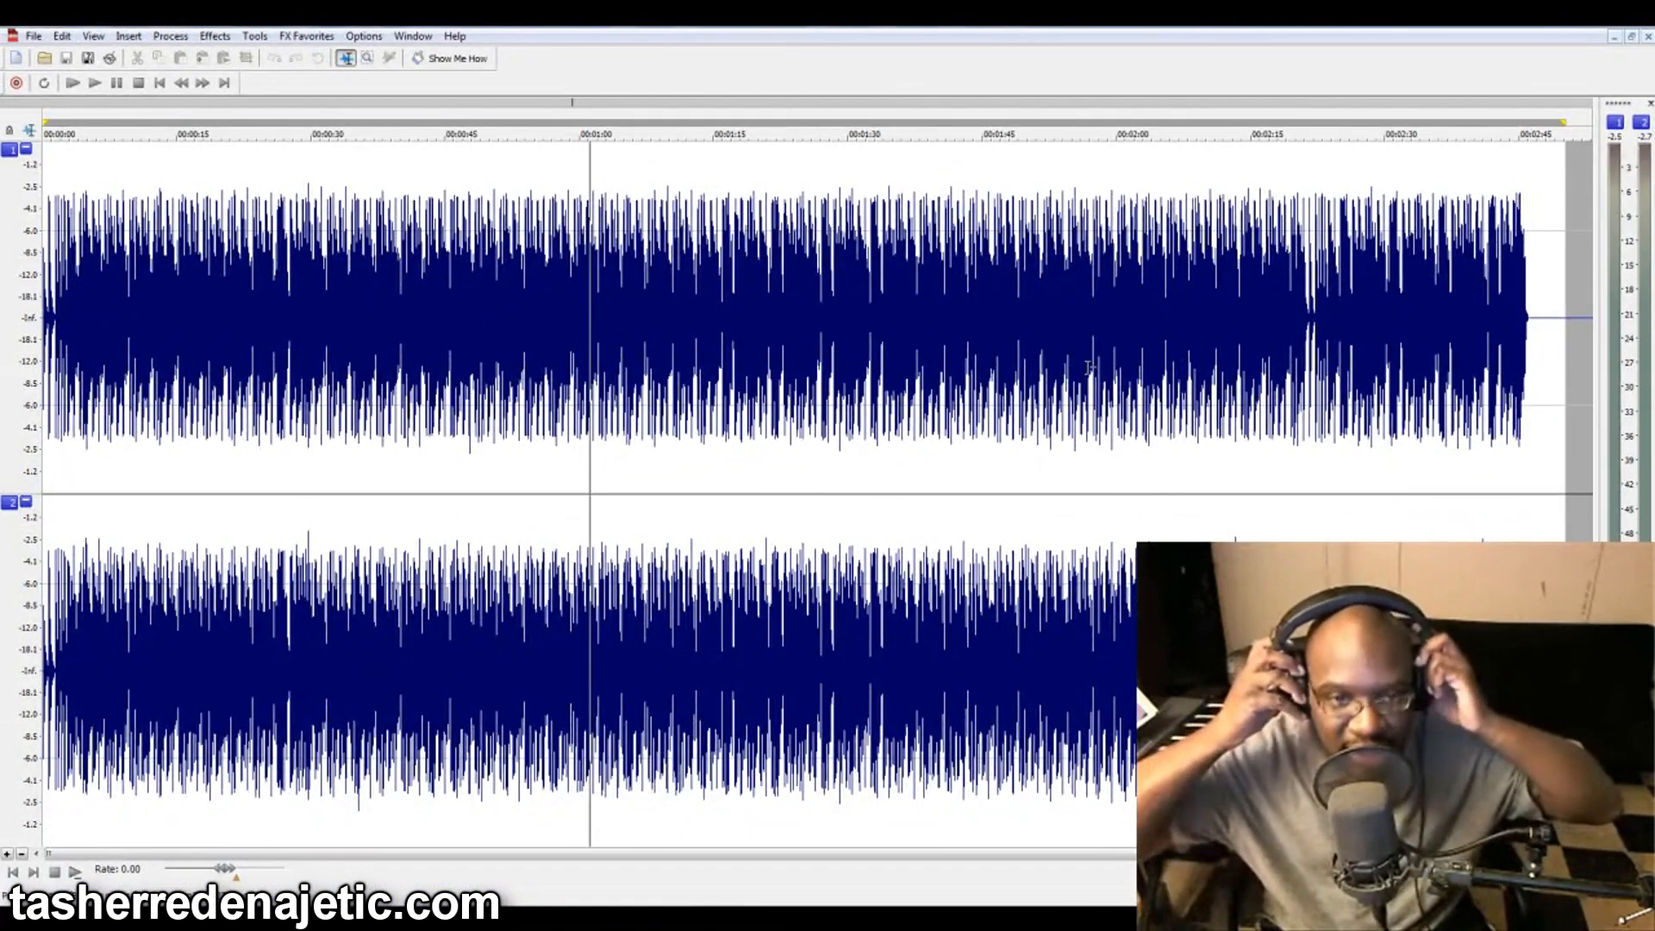